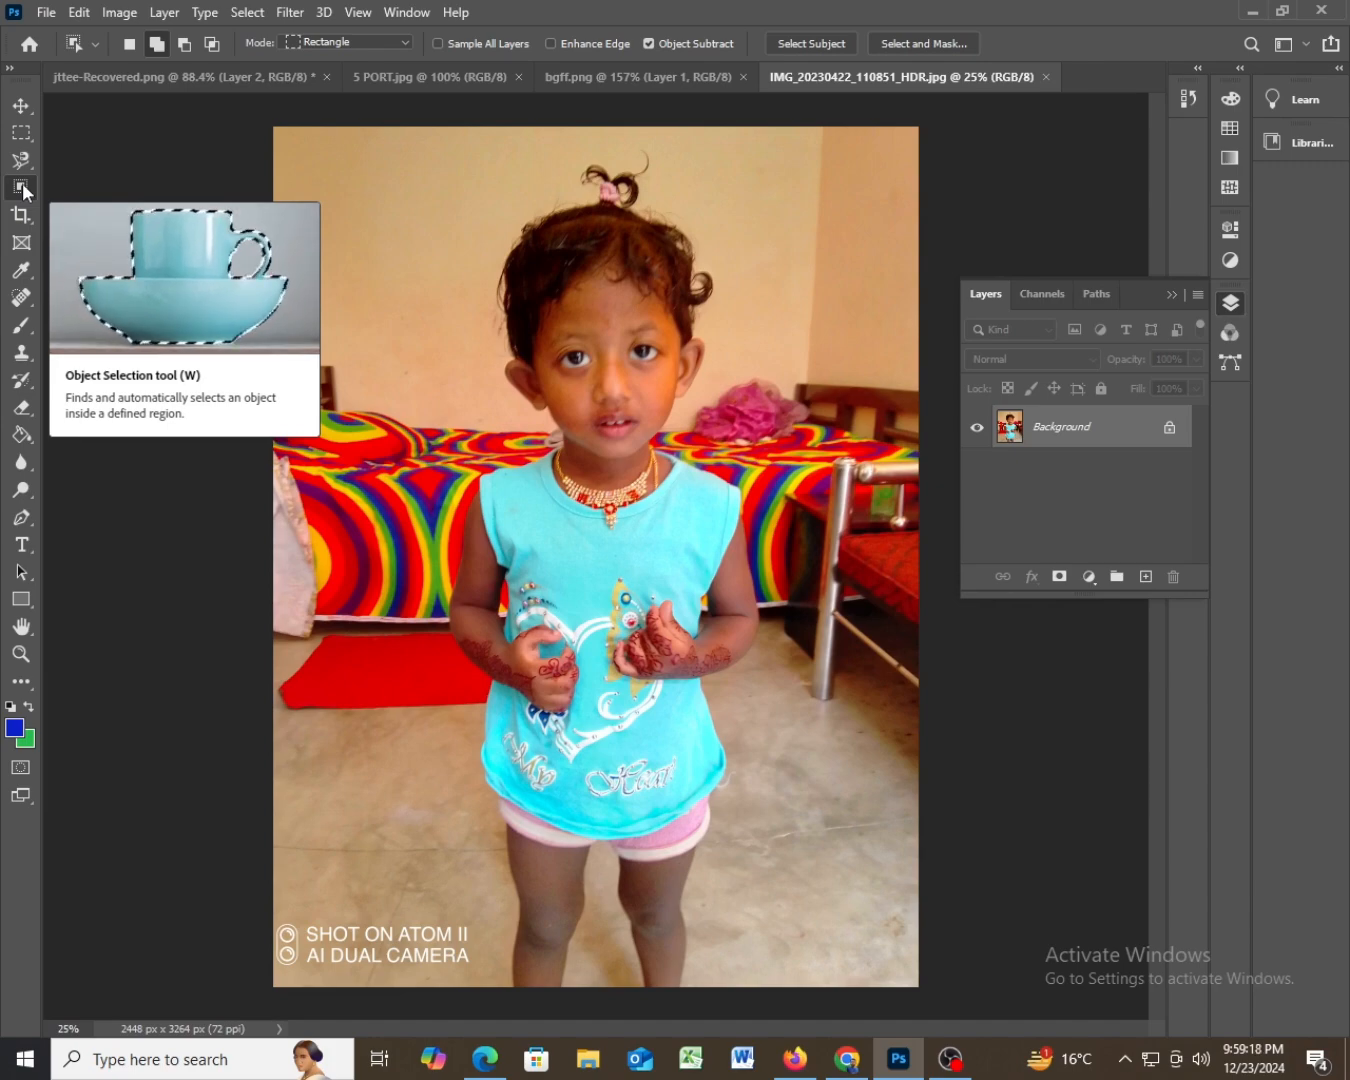
- Select the standing child with the Object Selection tool by framing the whole figure
{"action": "right_click", "coordinate": [24, 192]}
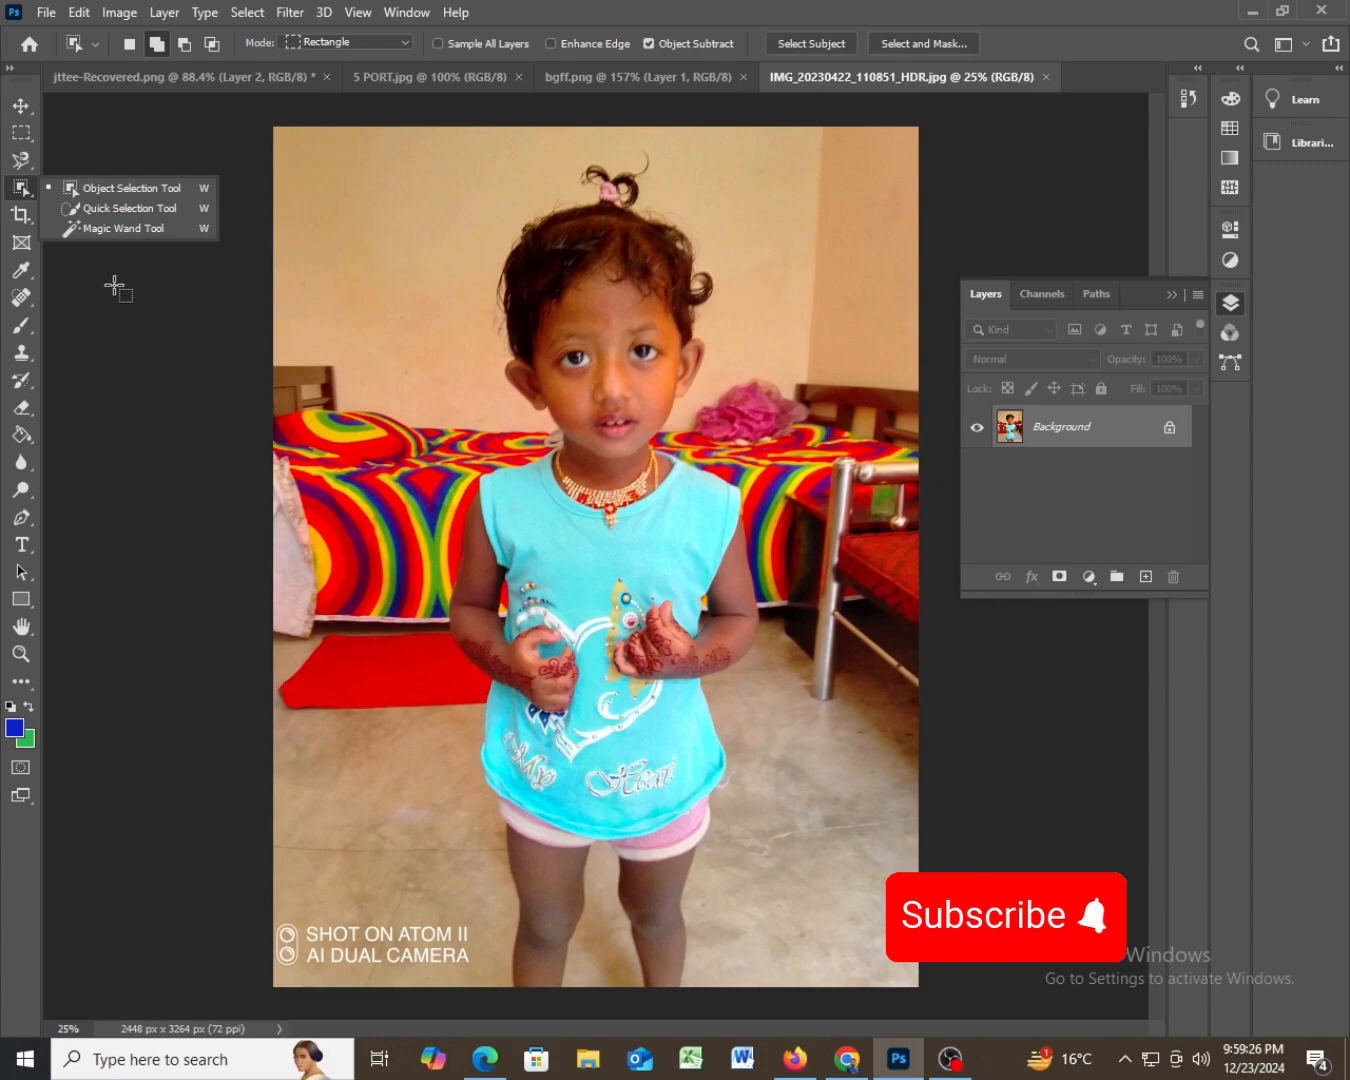
{"action": "left_click", "coordinate": [21, 105]}
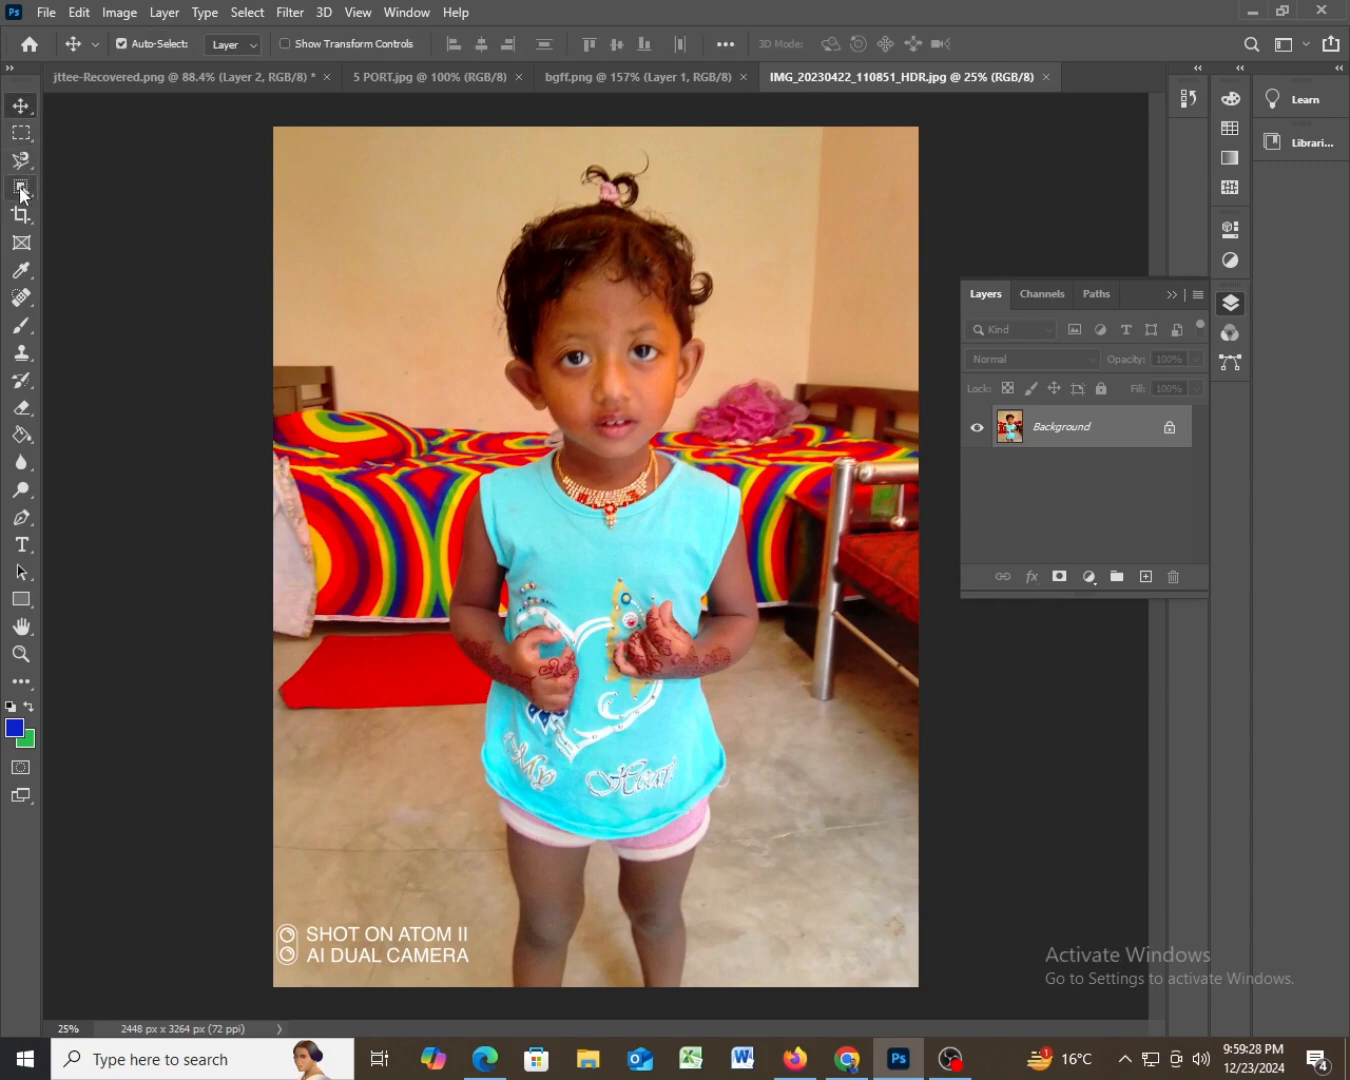
{"action": "left_click", "coordinate": [21, 194]}
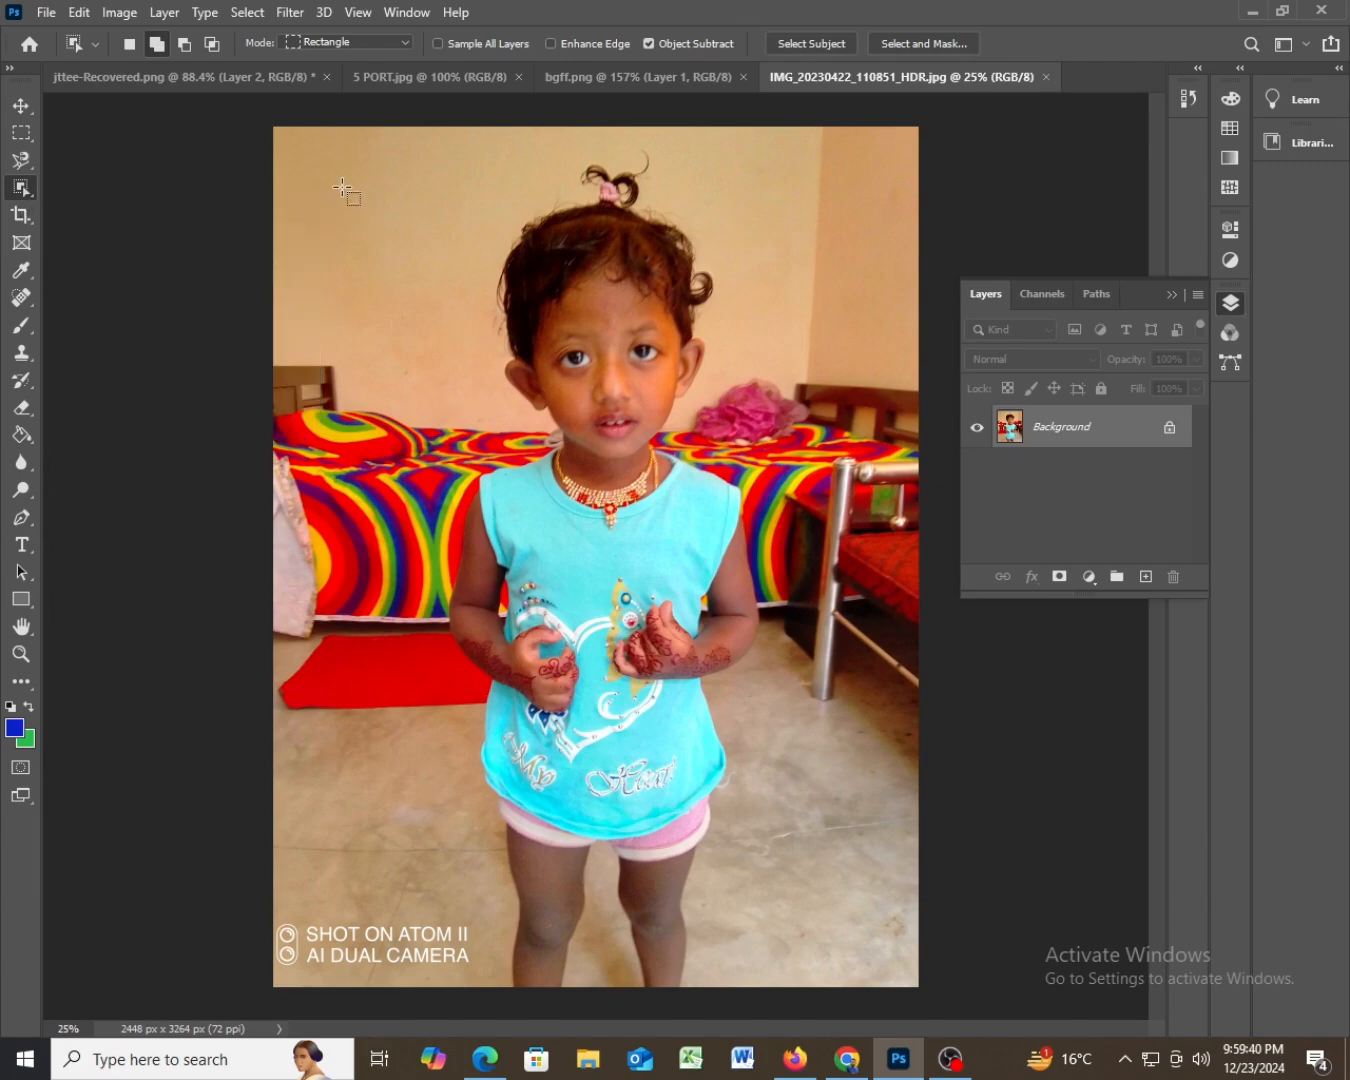
{"action": "left_click_drag", "start_coordinate": [342, 187], "coordinate": [883, 975]}
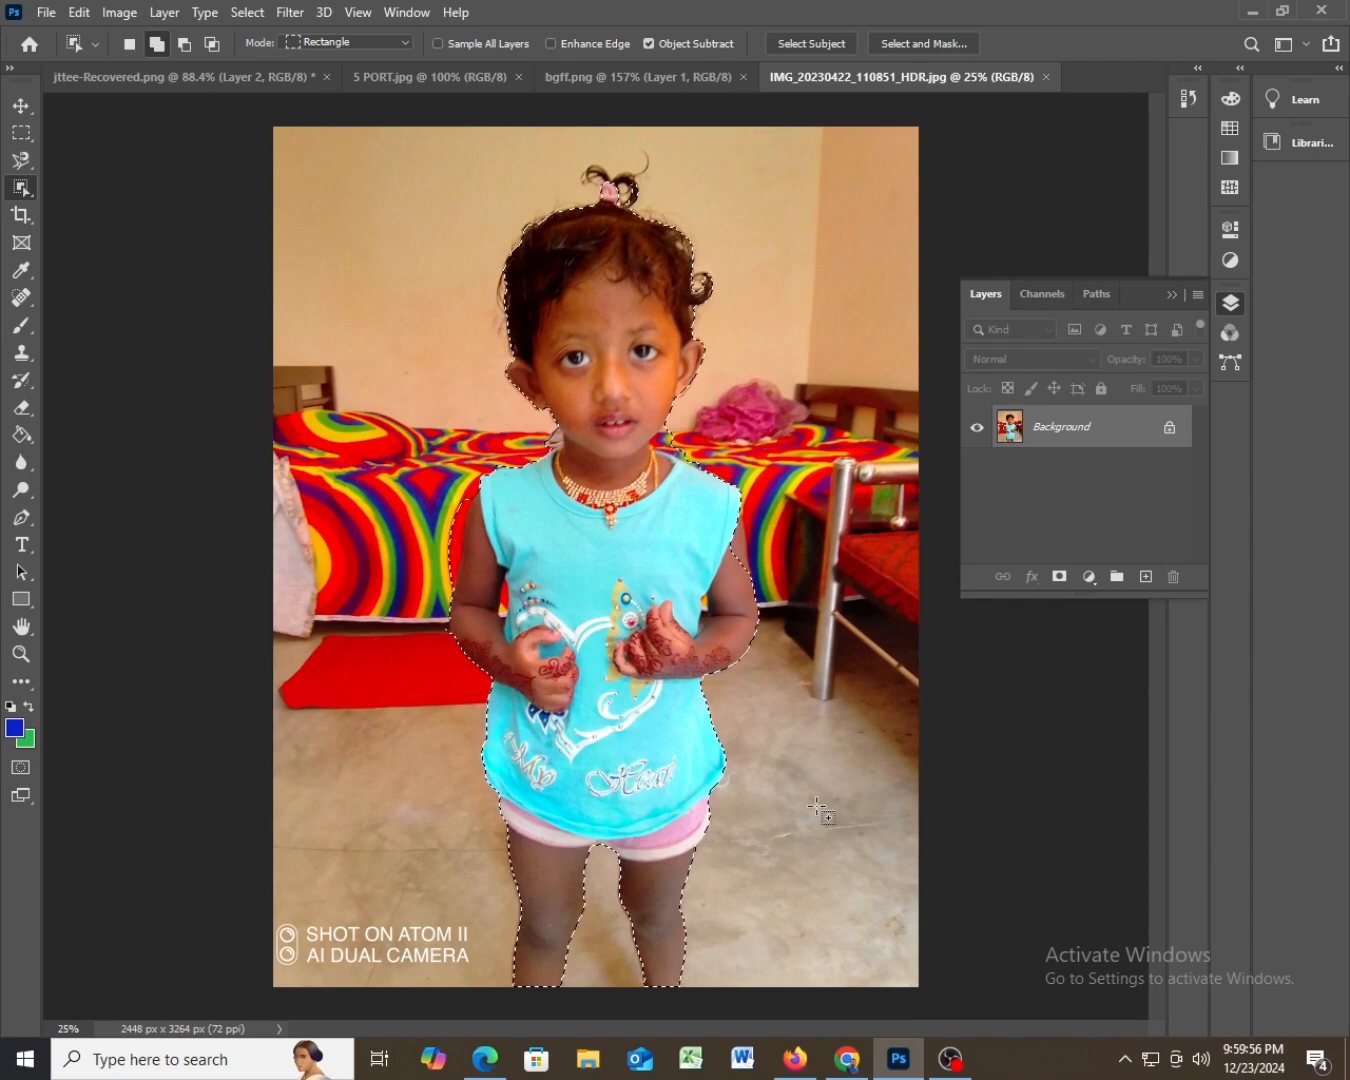
{"action": "left_click_drag", "start_coordinate": [456, 194], "coordinate": [804, 1011]}
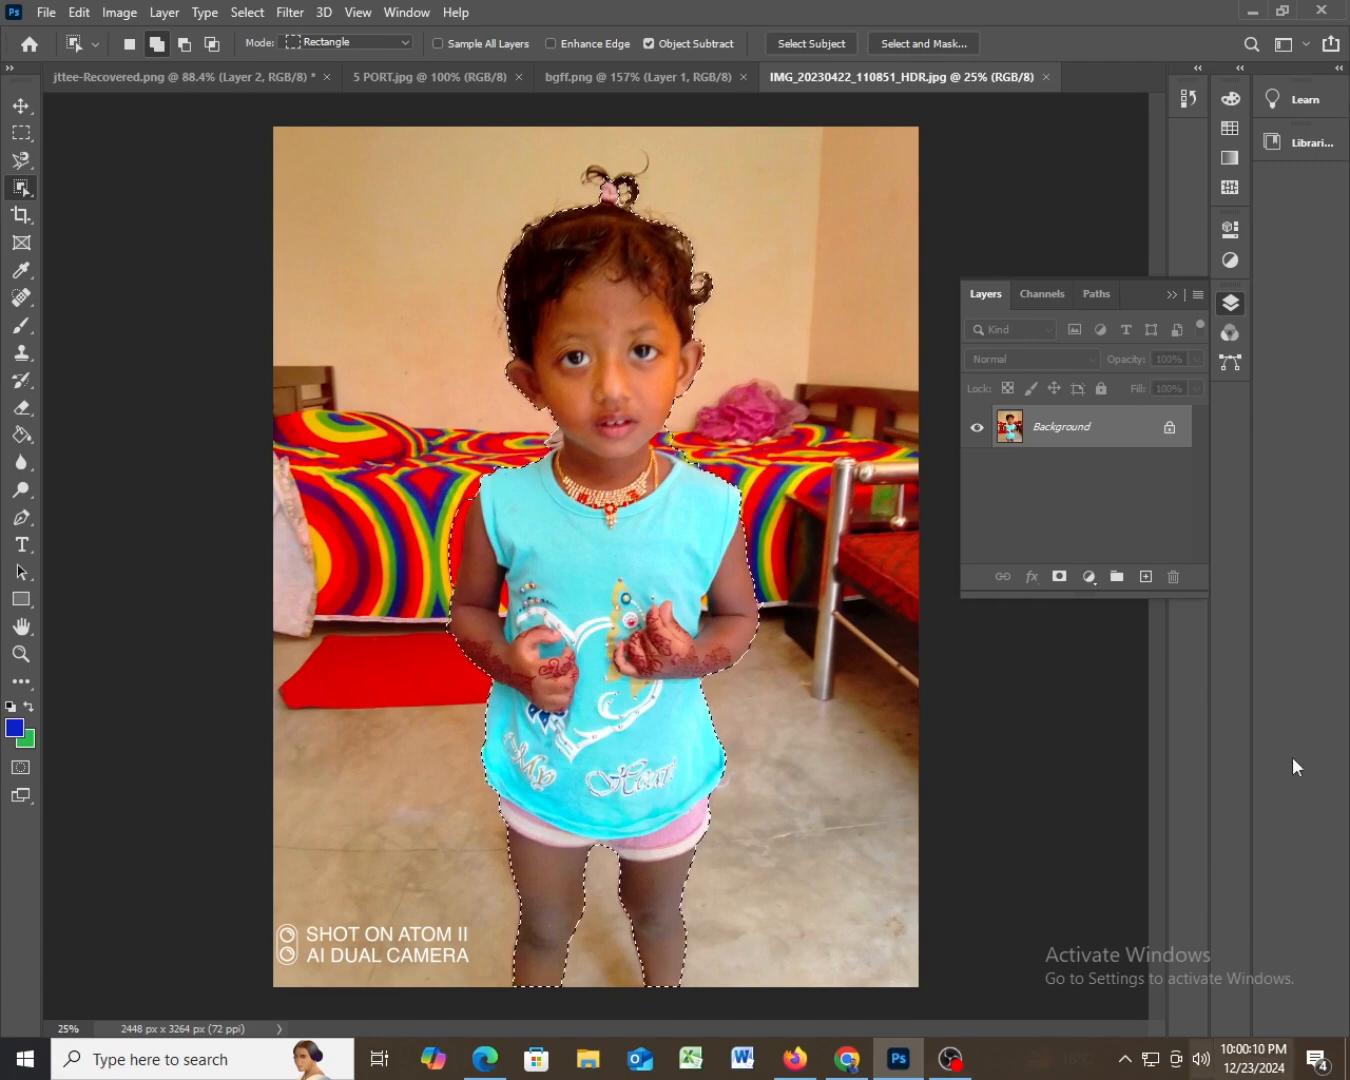
- Invert the selection and fill the area around the child with the blue foreground color
{"action": "left_click", "coordinate": [257, 12]}
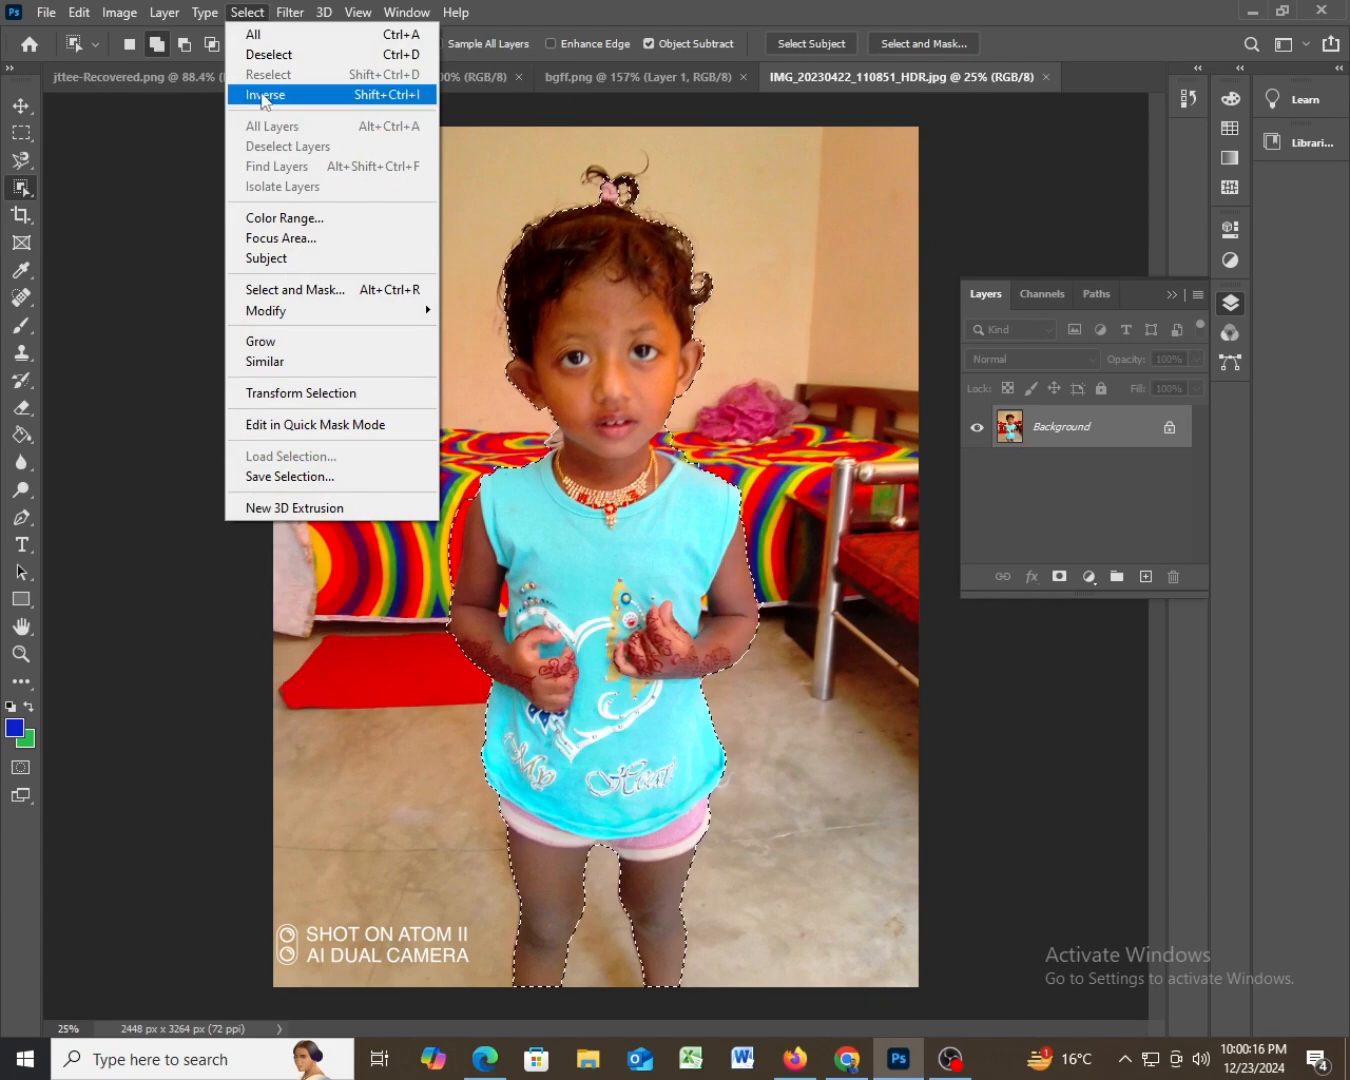
{"action": "left_click", "coordinate": [264, 95]}
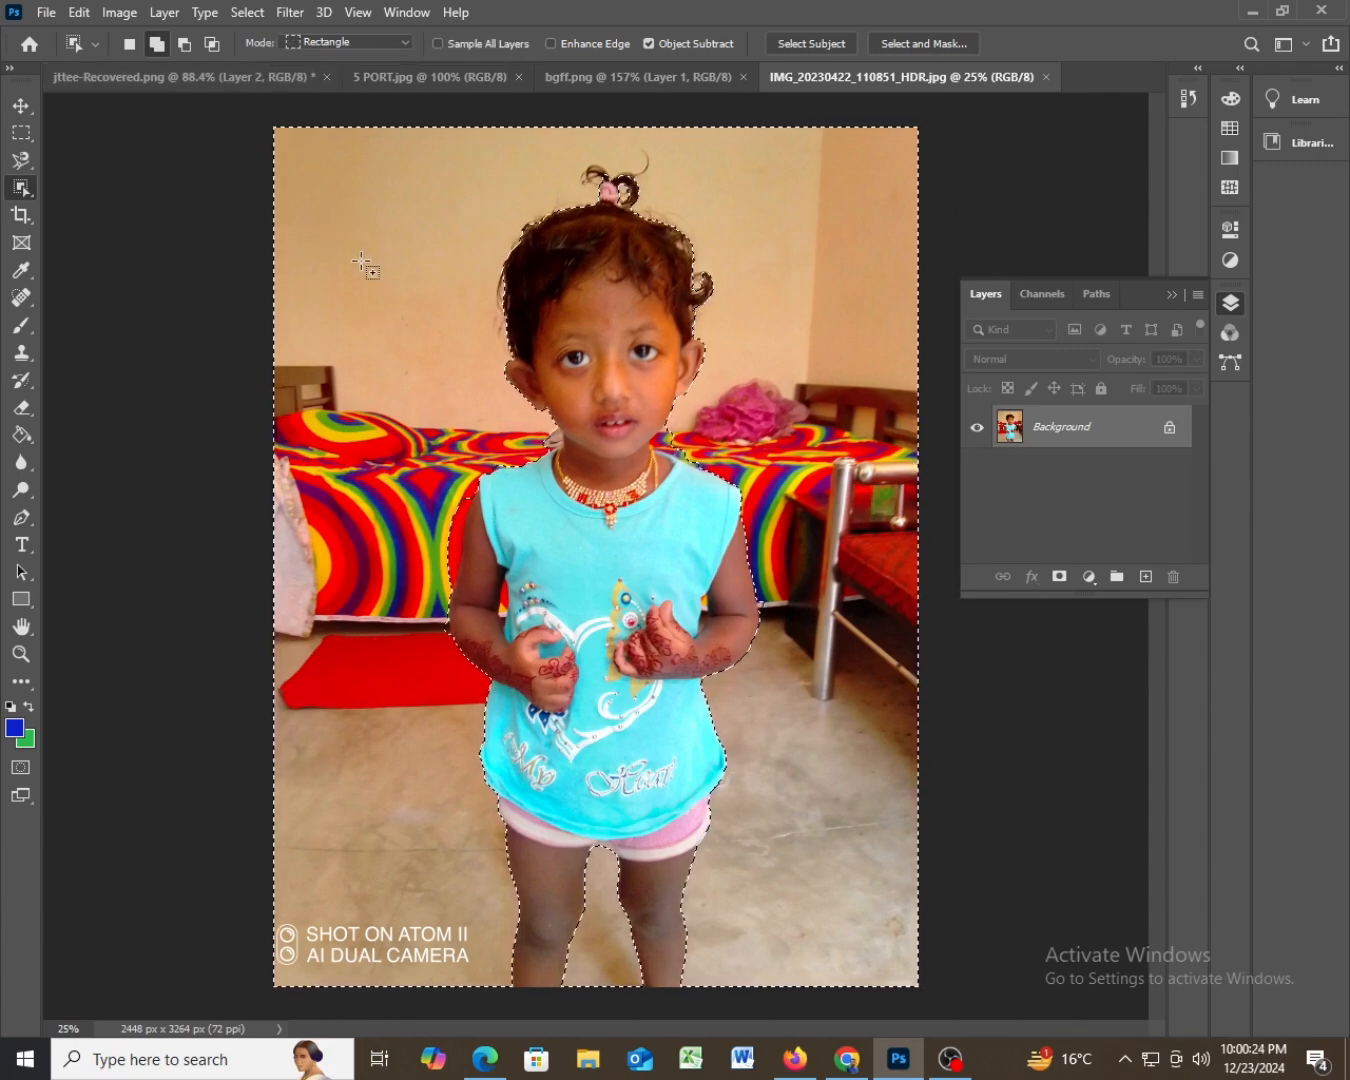
{"action": "key", "text": "alt+BackSpace"}
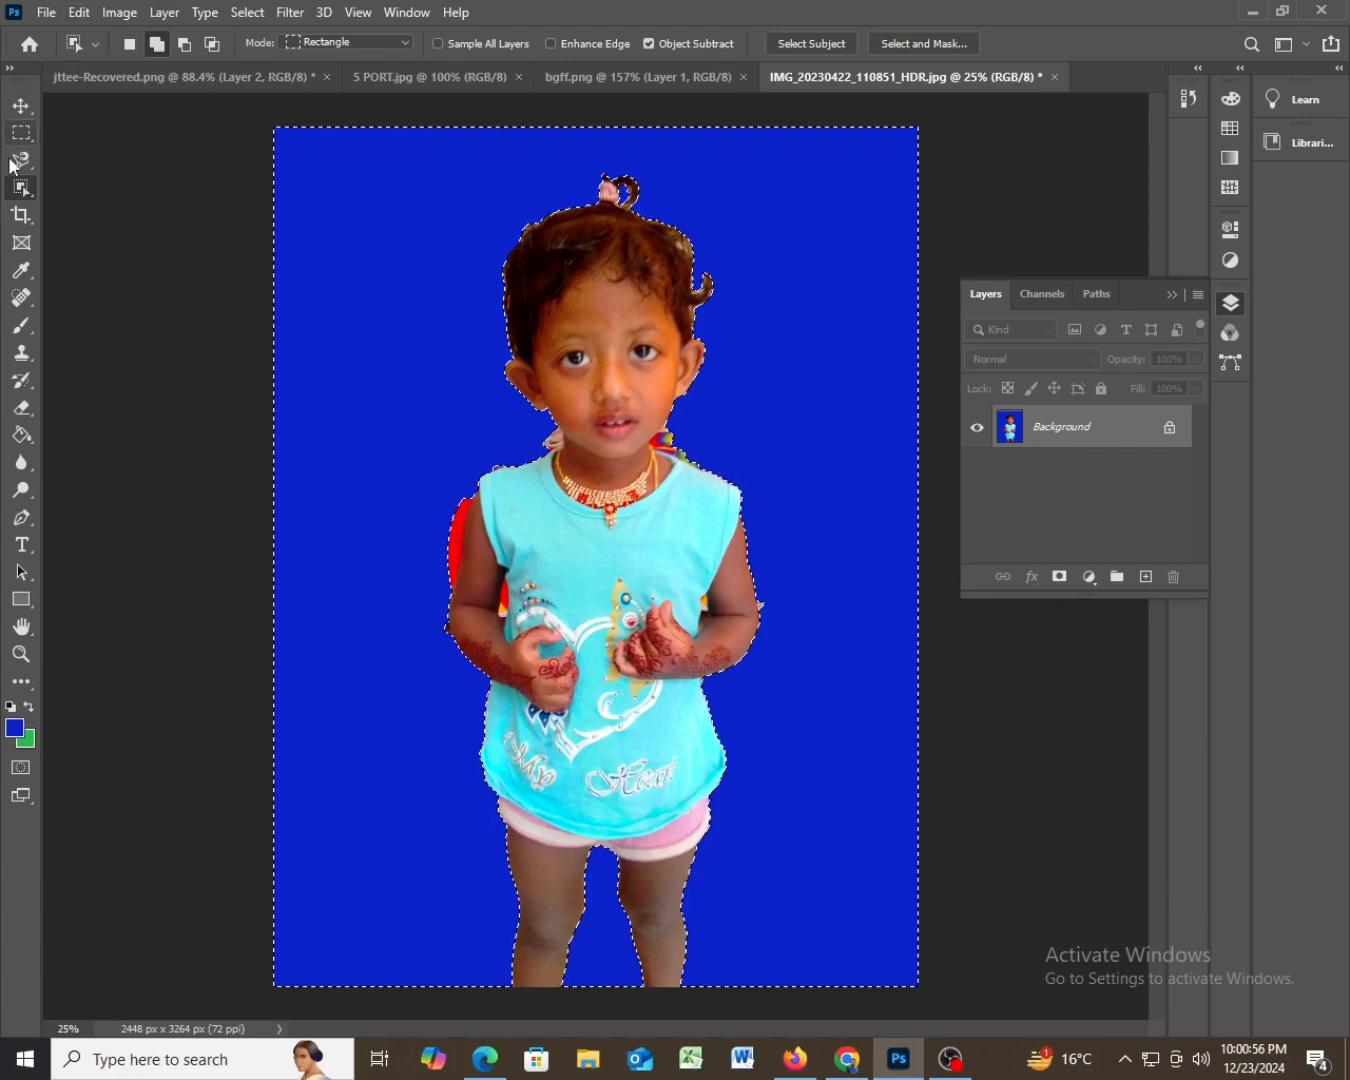
- Select the red background remnant beside the child's right upper arm with the Magic Wand
{"action": "right_click", "coordinate": [21, 188]}
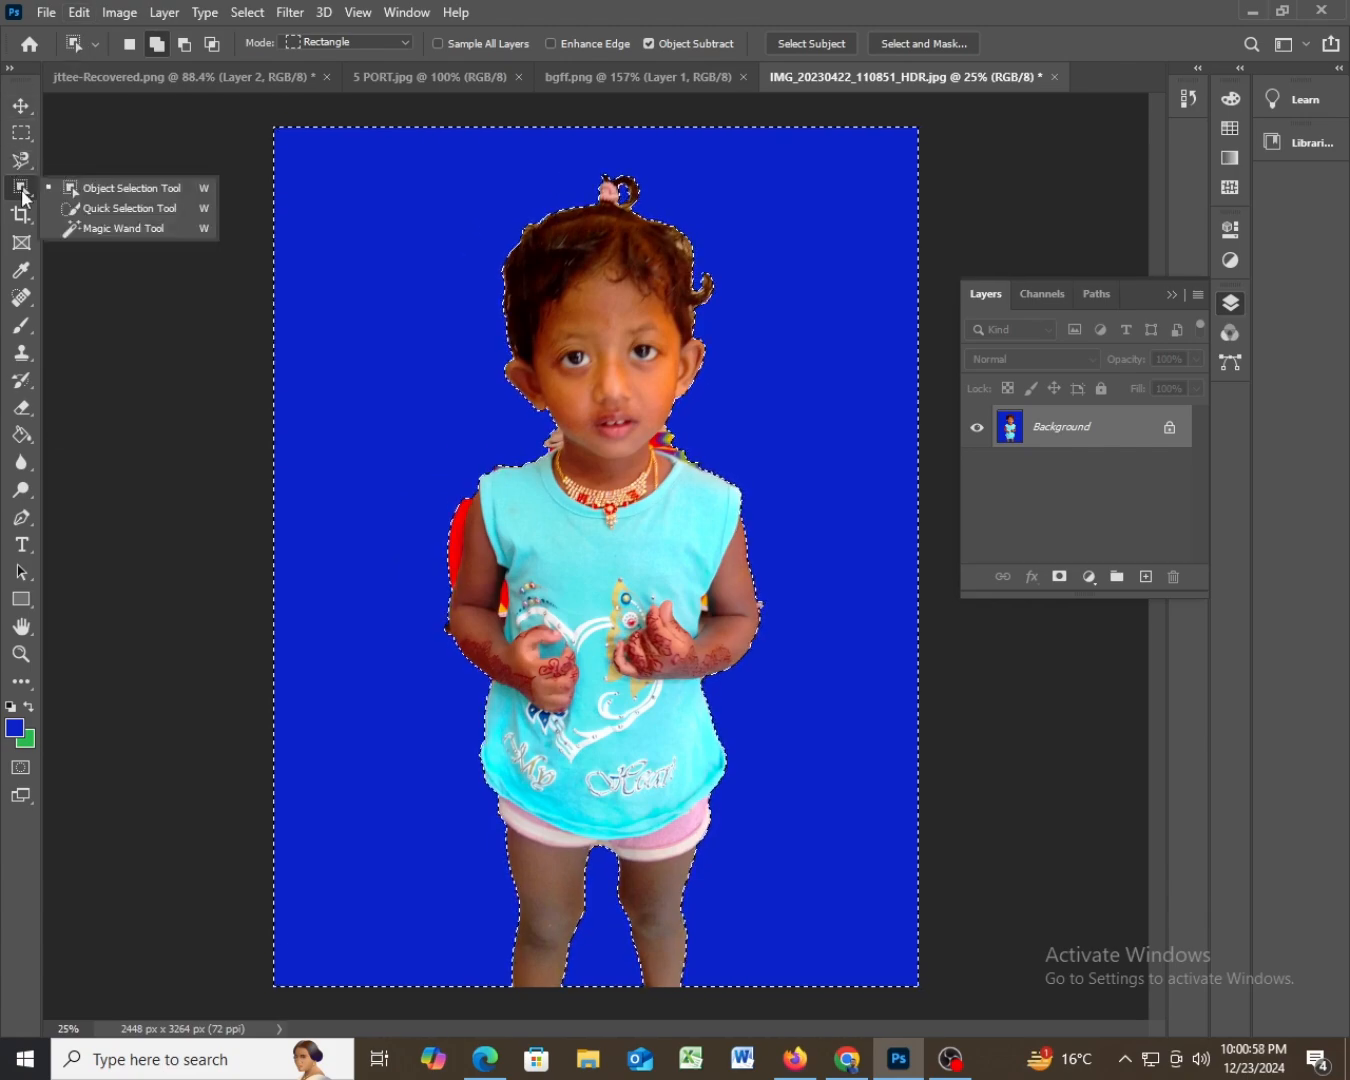
{"action": "left_click", "coordinate": [79, 231]}
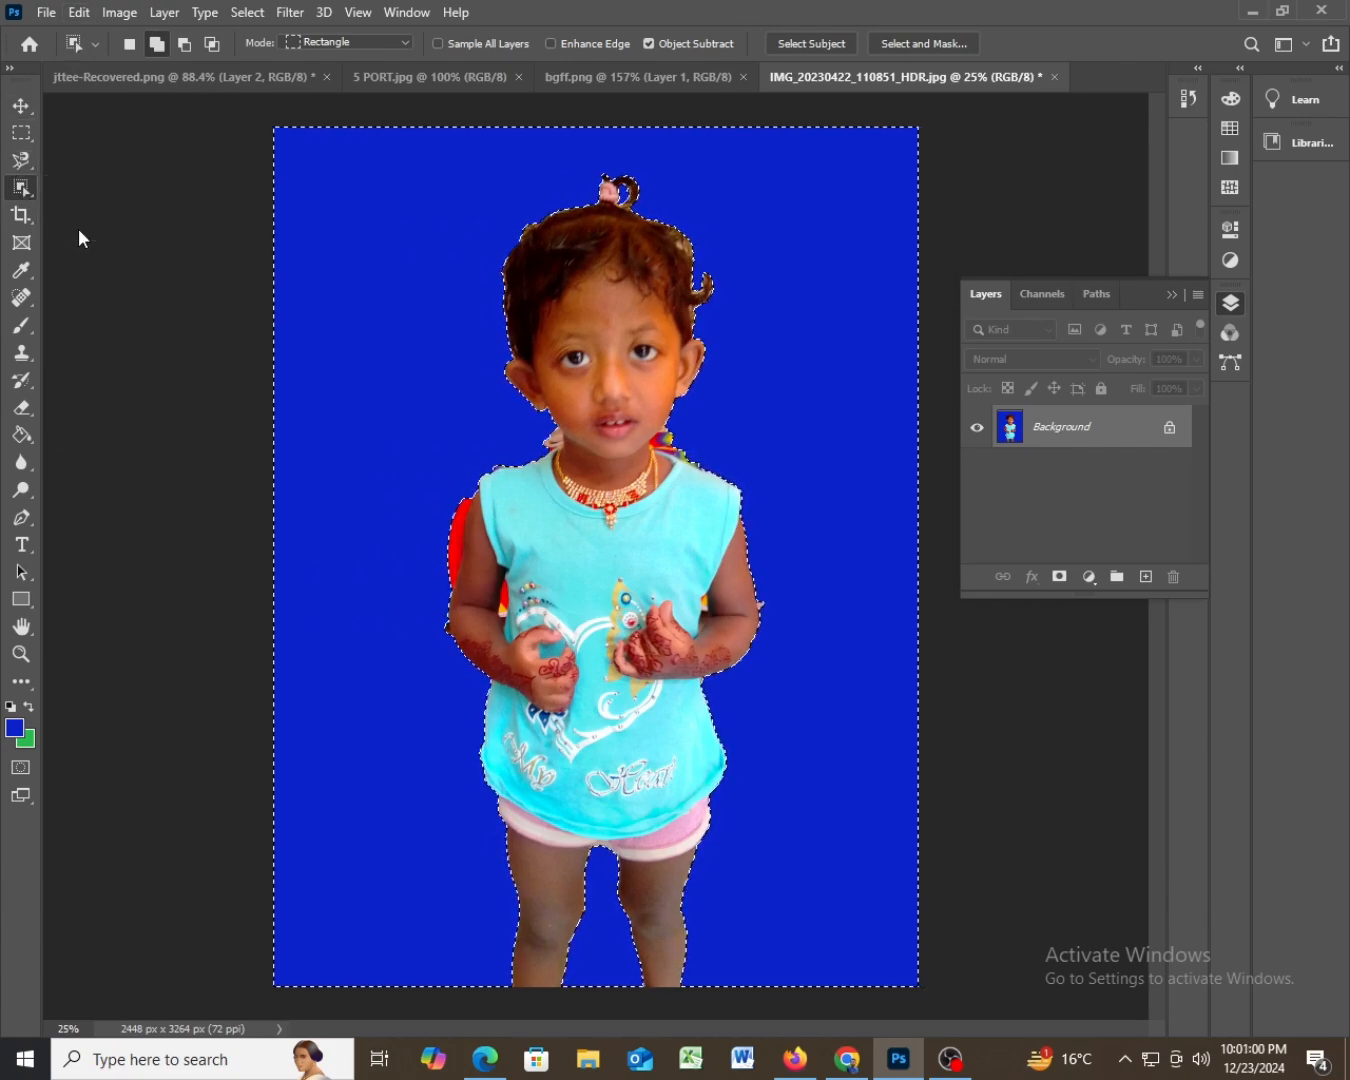
{"action": "left_click", "coordinate": [455, 543]}
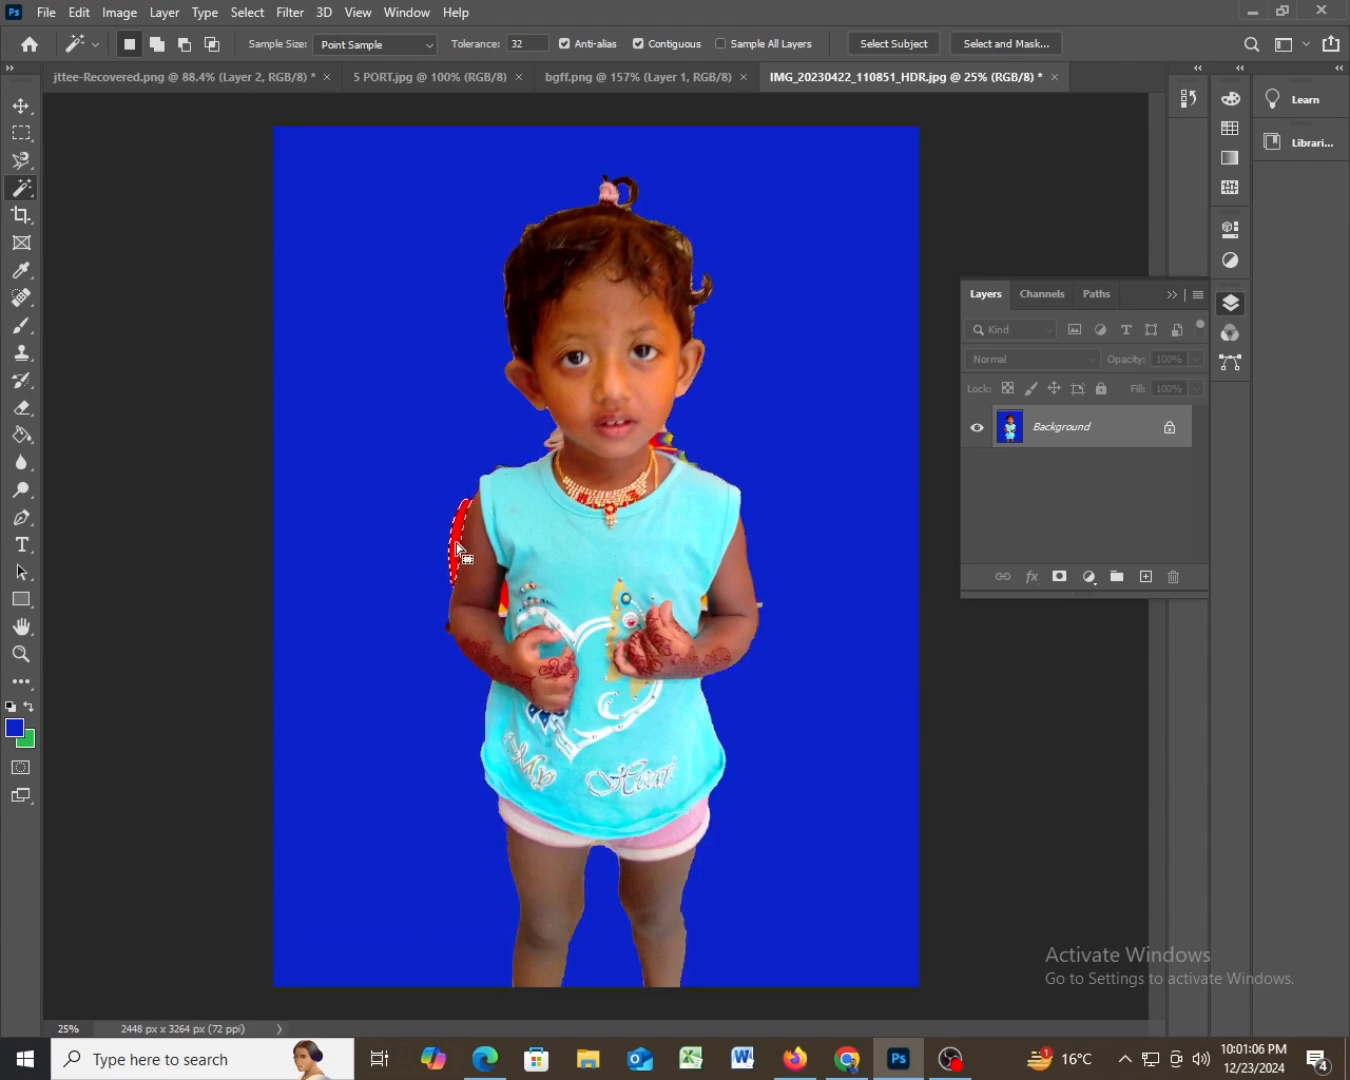
{"action": "key", "text": "shift+BackSpace"}
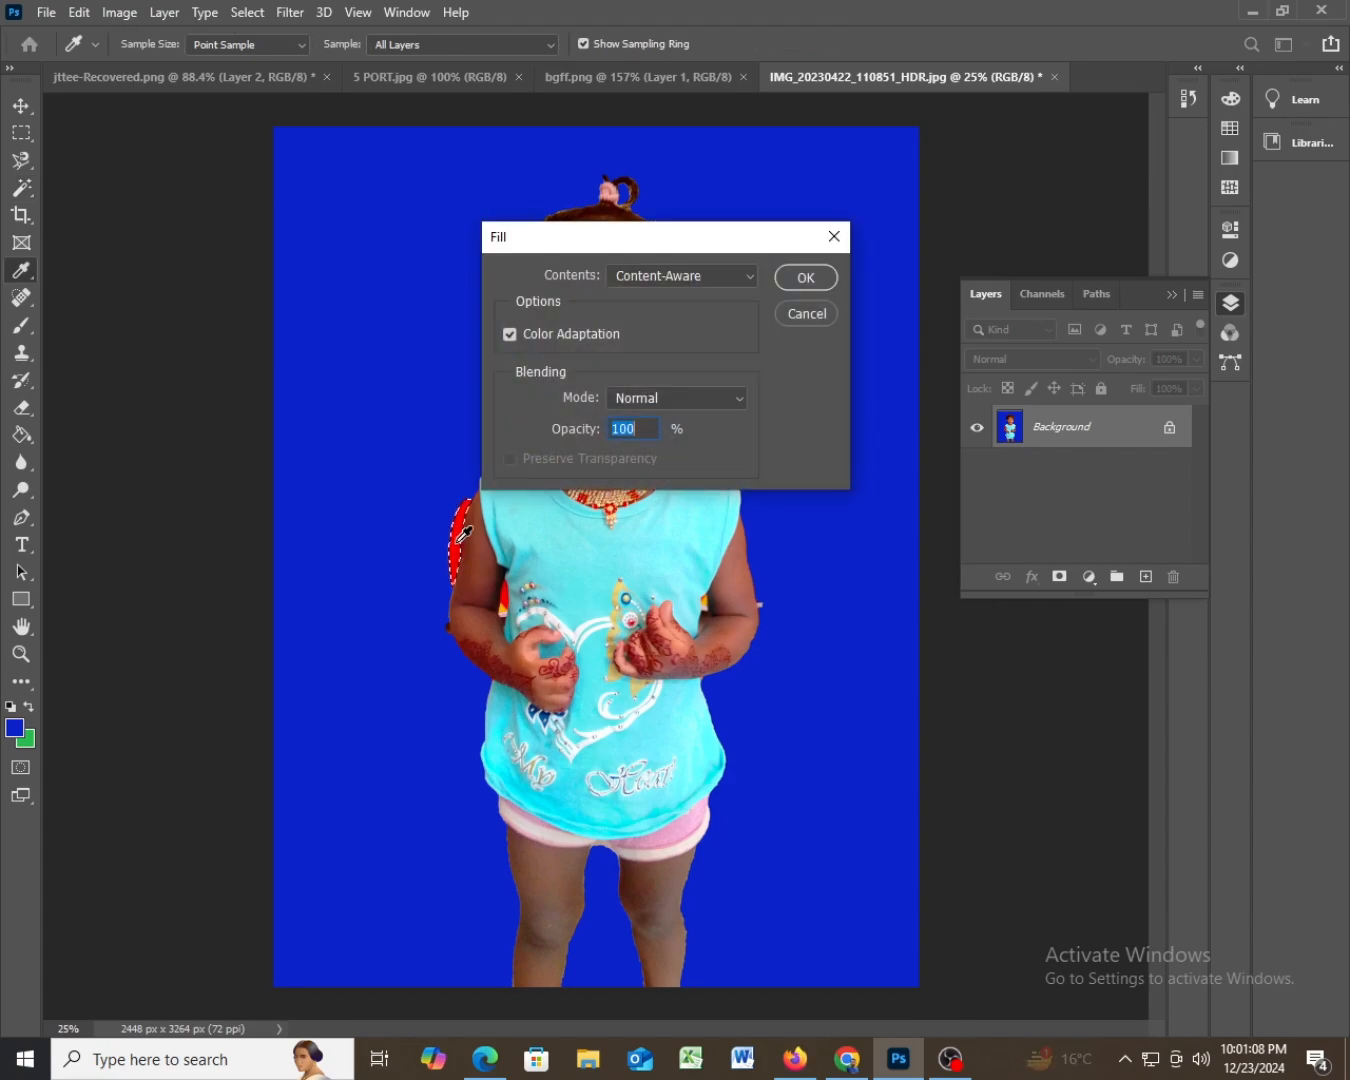
{"action": "left_click", "coordinate": [805, 313]}
{"action": "left_click", "coordinate": [820, 318]}
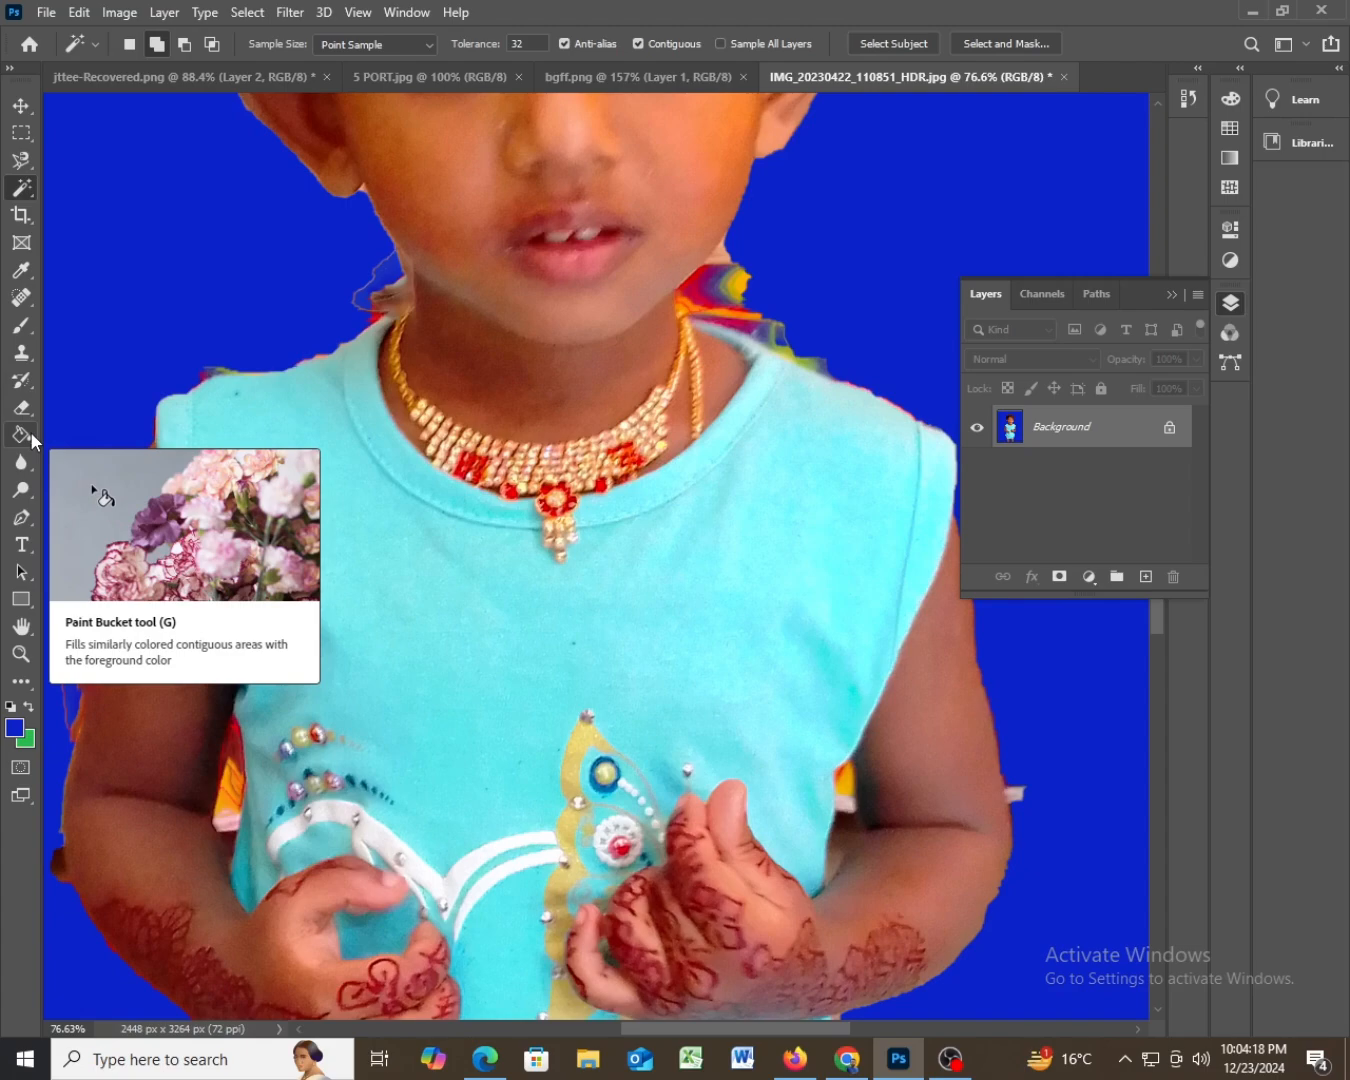
- Set the Eraser size to 80, swap blue to the background color, and erase the remnant beside the neck on the child's right
{"action": "left_click", "coordinate": [23, 408]}
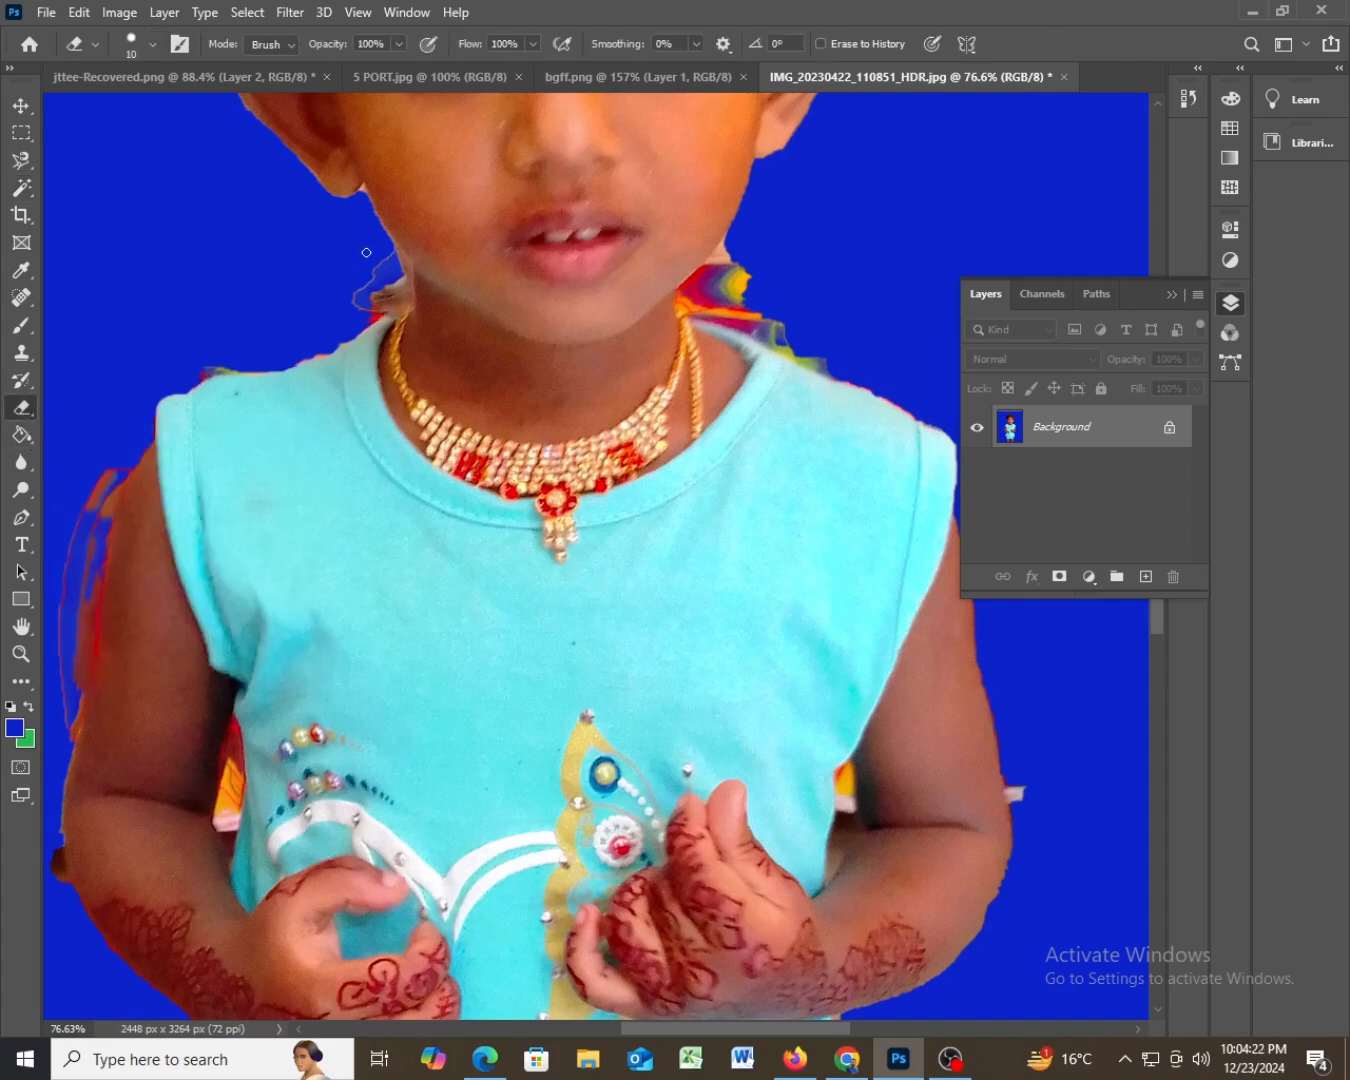
{"action": "key", "text": "bracketright"}
{"action": "key", "text": "bracketright"}
{"action": "key", "text": "bracketright"}
{"action": "key", "text": "bracketright"}
{"action": "key", "text": "bracketright"}
{"action": "key", "text": "bracketright"}
{"action": "key", "text": "bracketright"}
{"action": "left_click_drag", "start_coordinate": [370, 280], "coordinate": [322, 305]}
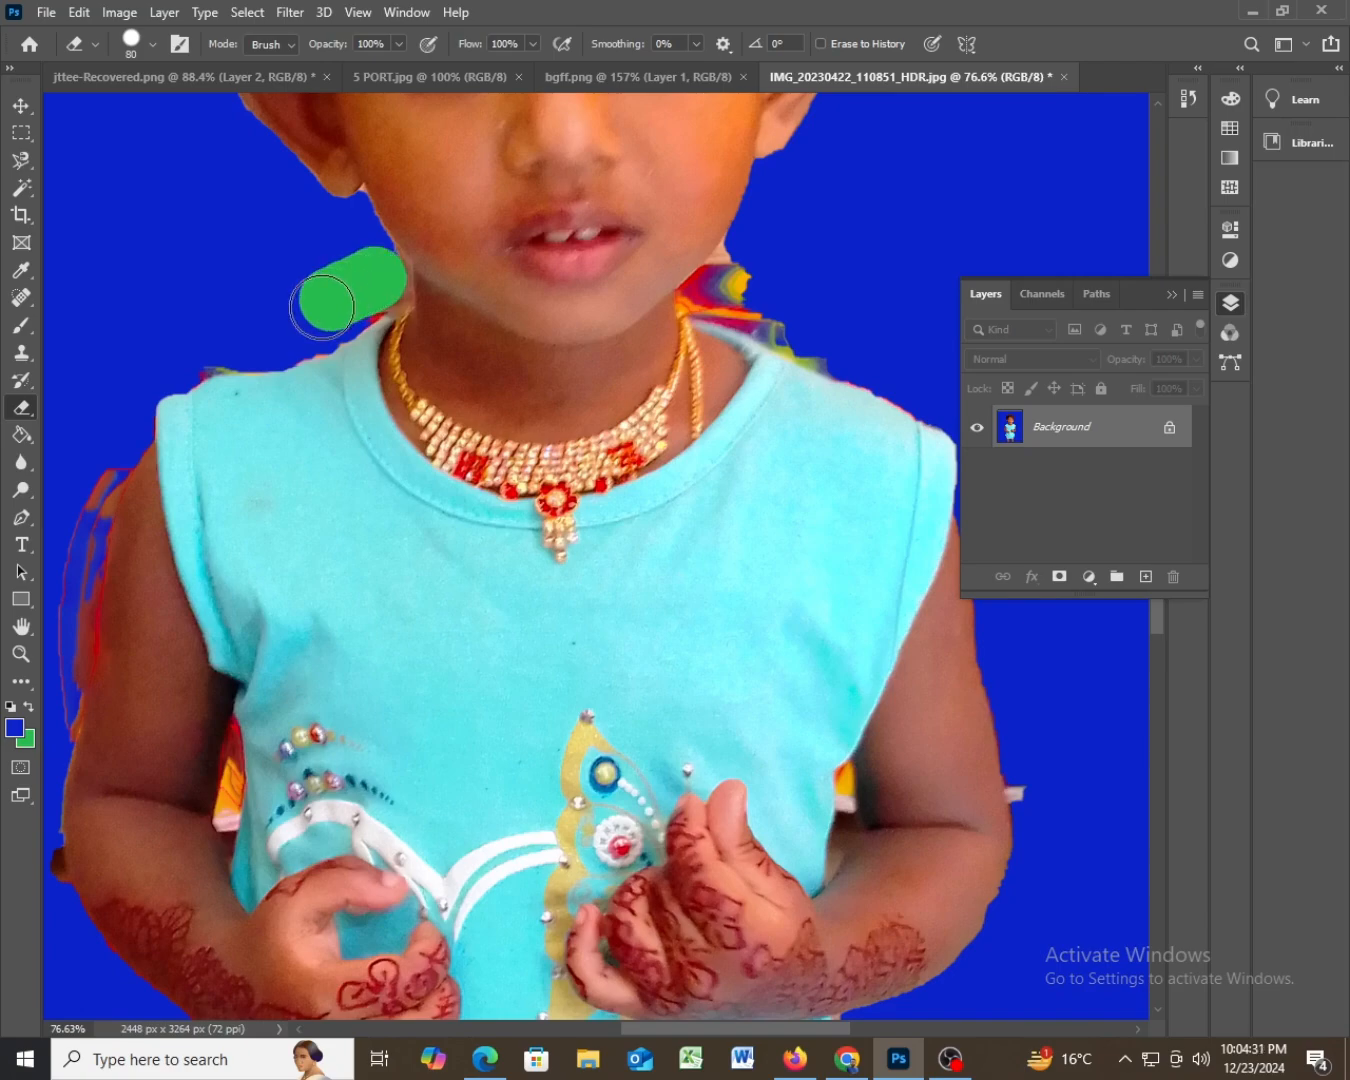
{"action": "left_click", "coordinate": [26, 707]}
{"action": "mouse_move", "coordinate": [308, 288]}
{"action": "left_mouse_down"}
{"action": "mouse_move", "coordinate": [355, 266]}
{"action": "mouse_move", "coordinate": [332, 320]}
{"action": "mouse_move", "coordinate": [305, 327]}
{"action": "mouse_move", "coordinate": [370, 277]}
{"action": "left_mouse_up"}
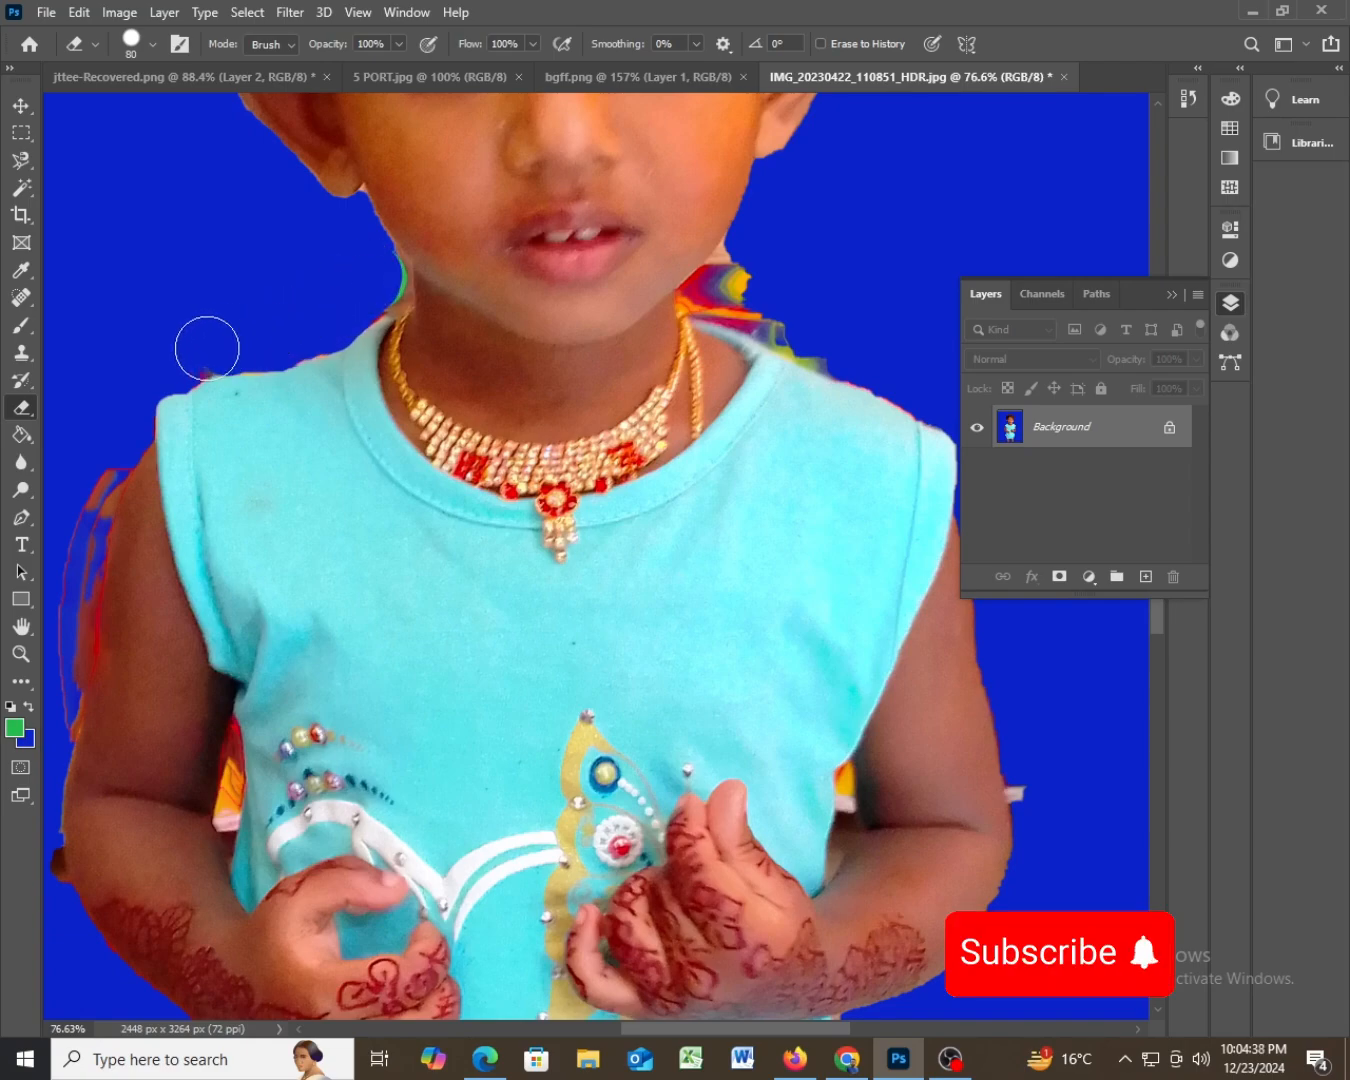
- Erase the leftover background fragments along the child's right arm, left shoulder and left elbow
{"action": "mouse_move", "coordinate": [116, 402]}
{"action": "left_mouse_down"}
{"action": "mouse_move", "coordinate": [85, 491]}
{"action": "mouse_move", "coordinate": [40, 755]}
{"action": "left_mouse_up"}
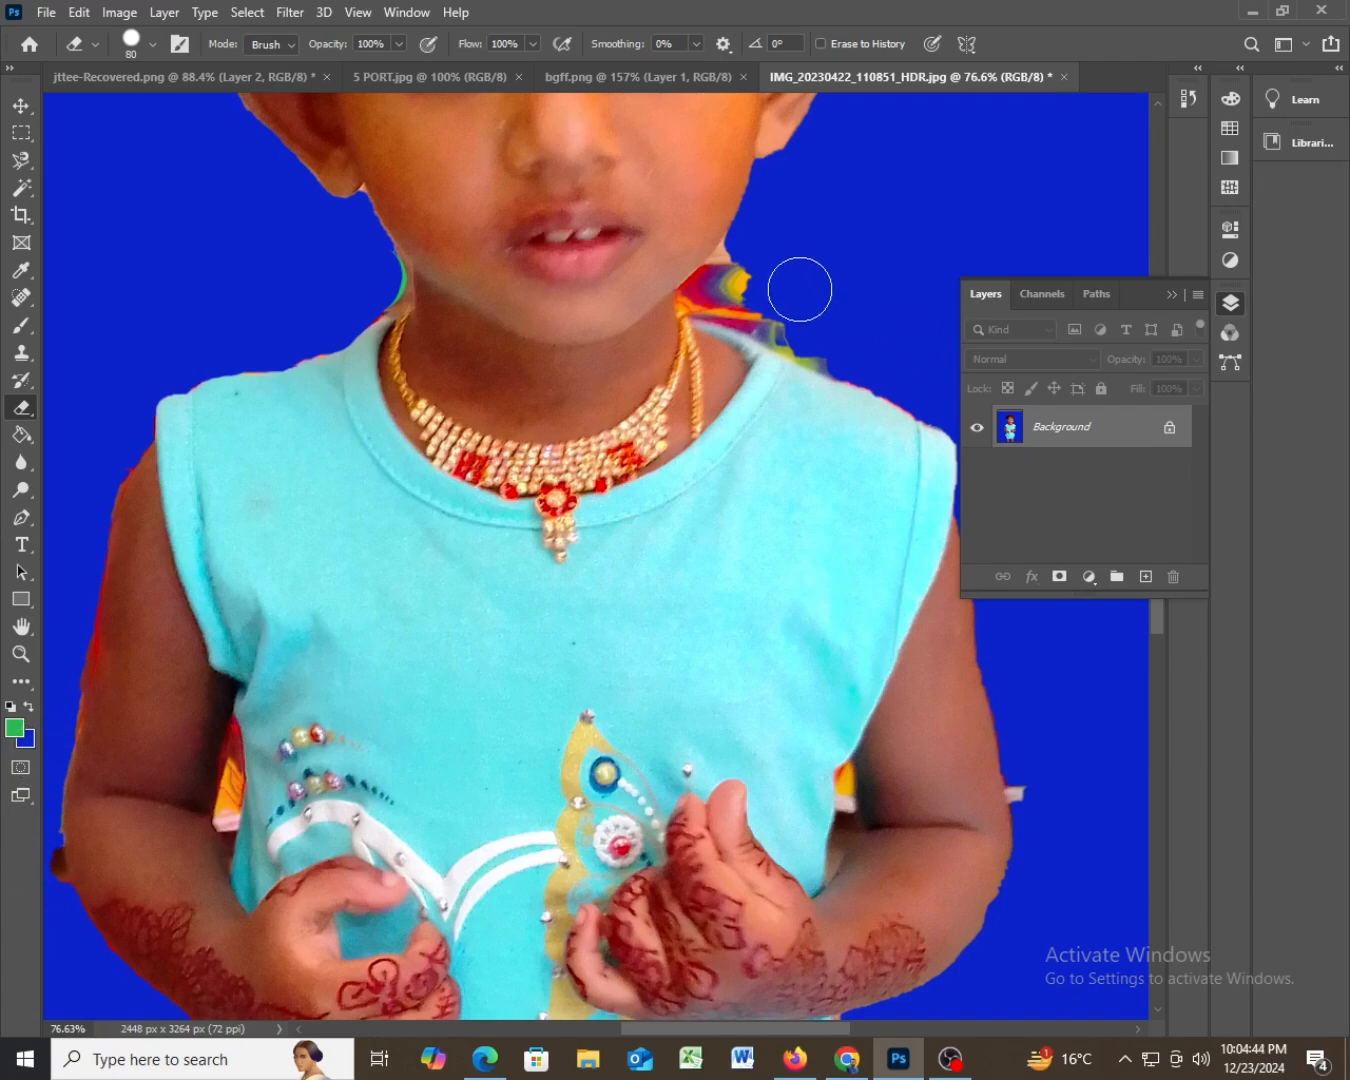
{"action": "mouse_move", "coordinate": [761, 242]}
{"action": "left_mouse_down"}
{"action": "mouse_move", "coordinate": [724, 293]}
{"action": "mouse_move", "coordinate": [982, 425]}
{"action": "left_mouse_up"}
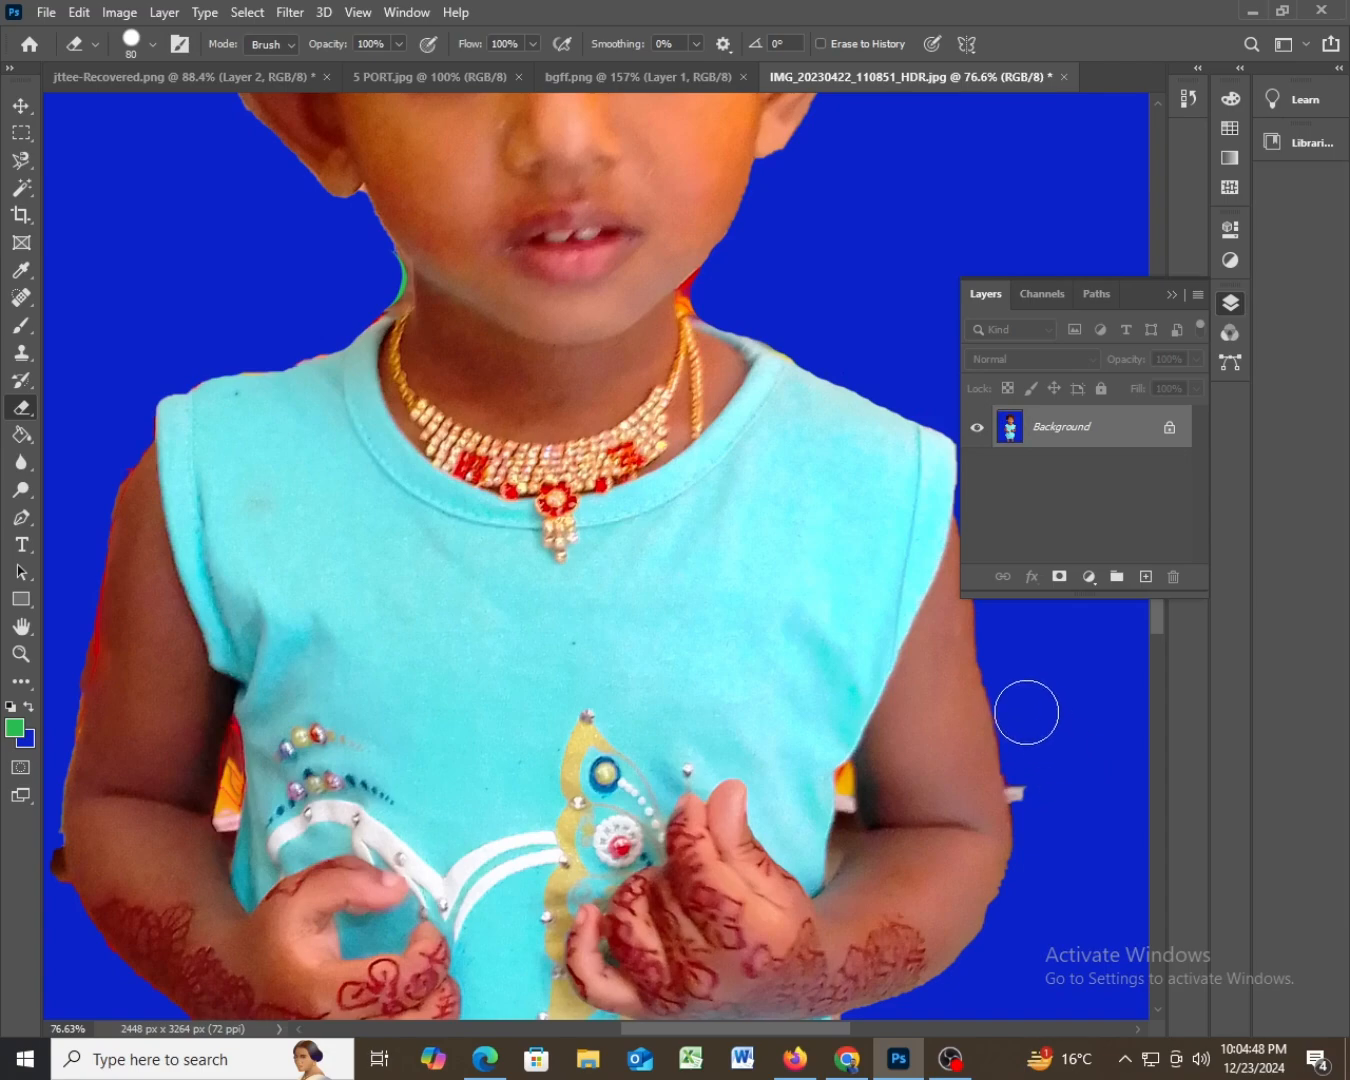
{"action": "left_click_drag", "start_coordinate": [1032, 728], "coordinate": [1047, 829]}
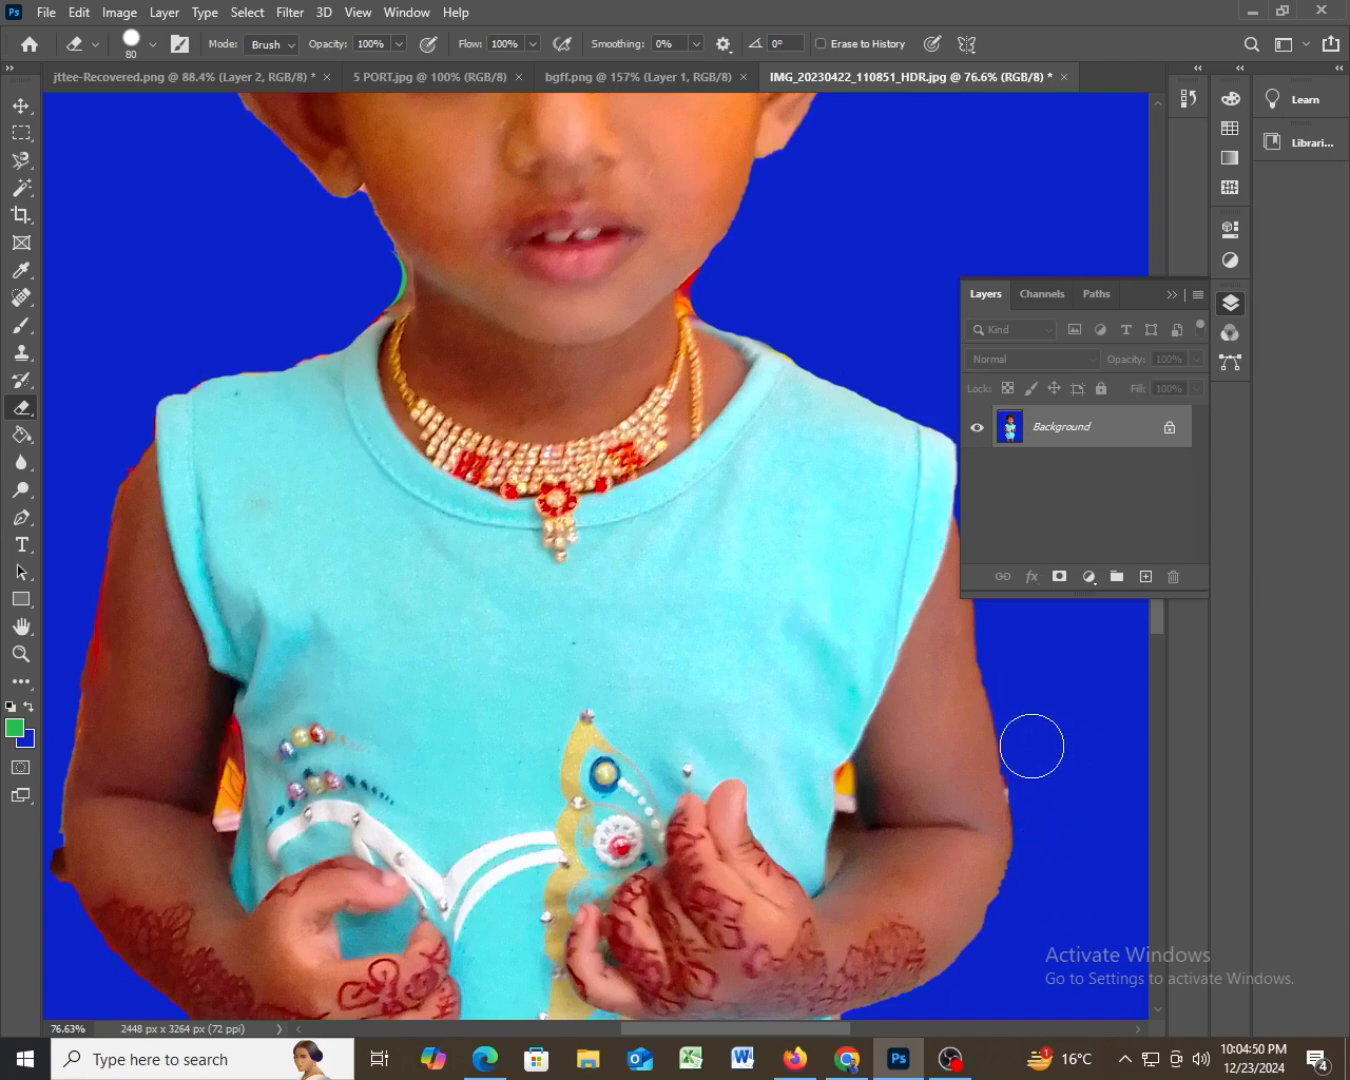
{"action": "left_click_drag", "start_coordinate": [1032, 745], "coordinate": [1039, 858]}
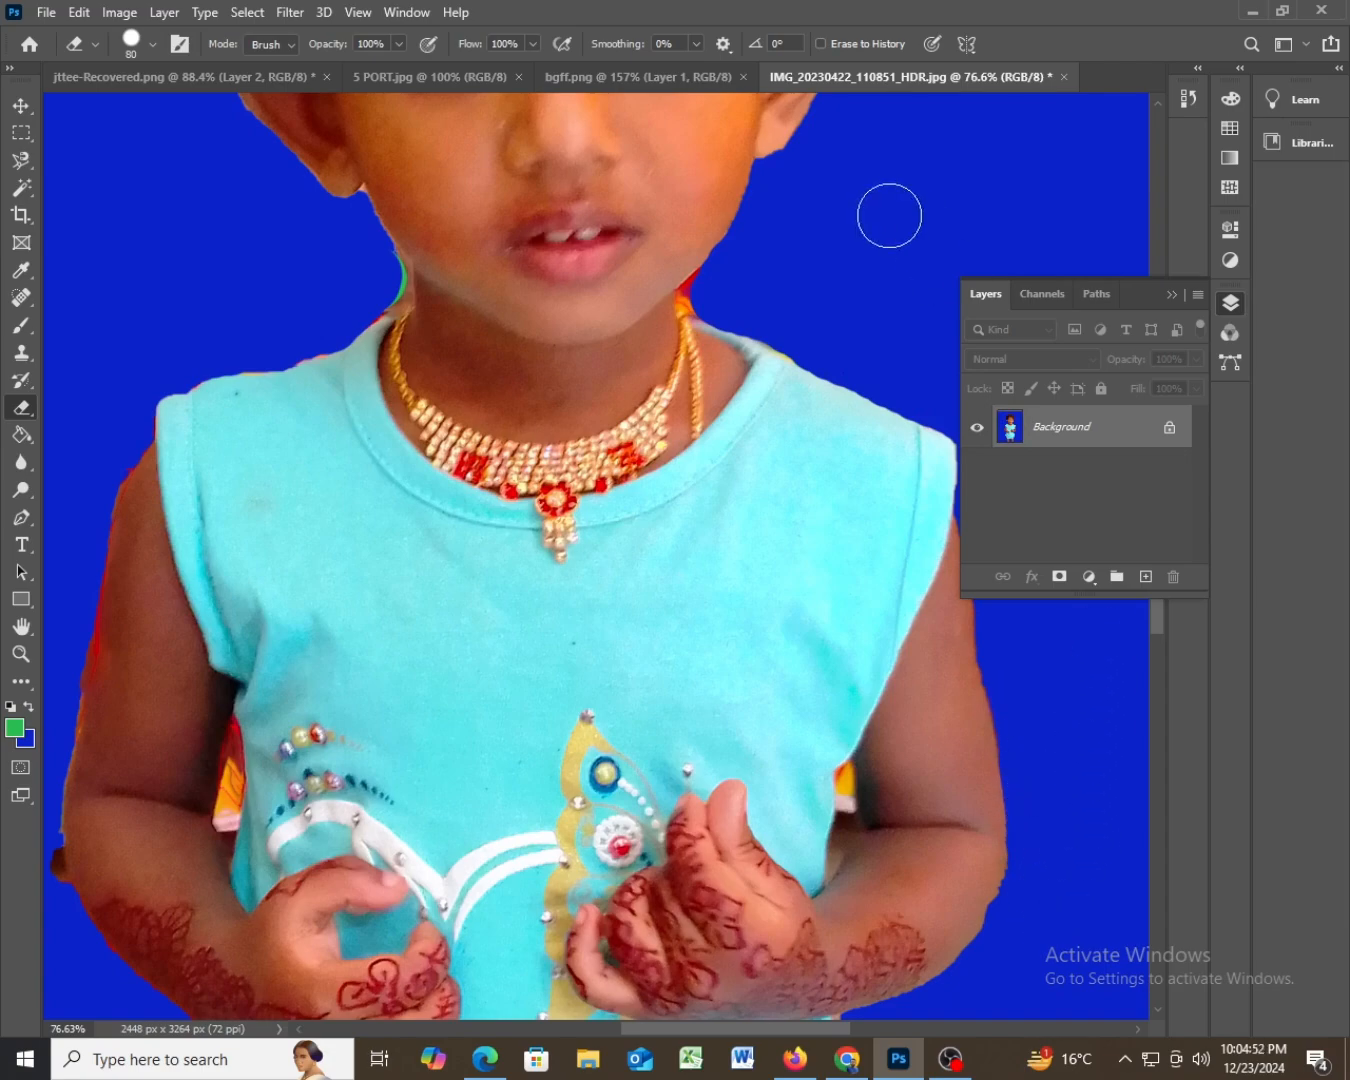
- Erase the pale fringe around the hair and ear outline on both sides of the child's head
{"action": "scroll", "coordinate": [758, 331], "scroll_direction": "up", "scroll_amount": 3}
{"action": "scroll", "coordinate": [762, 354], "scroll_direction": "up", "scroll_amount": 10}
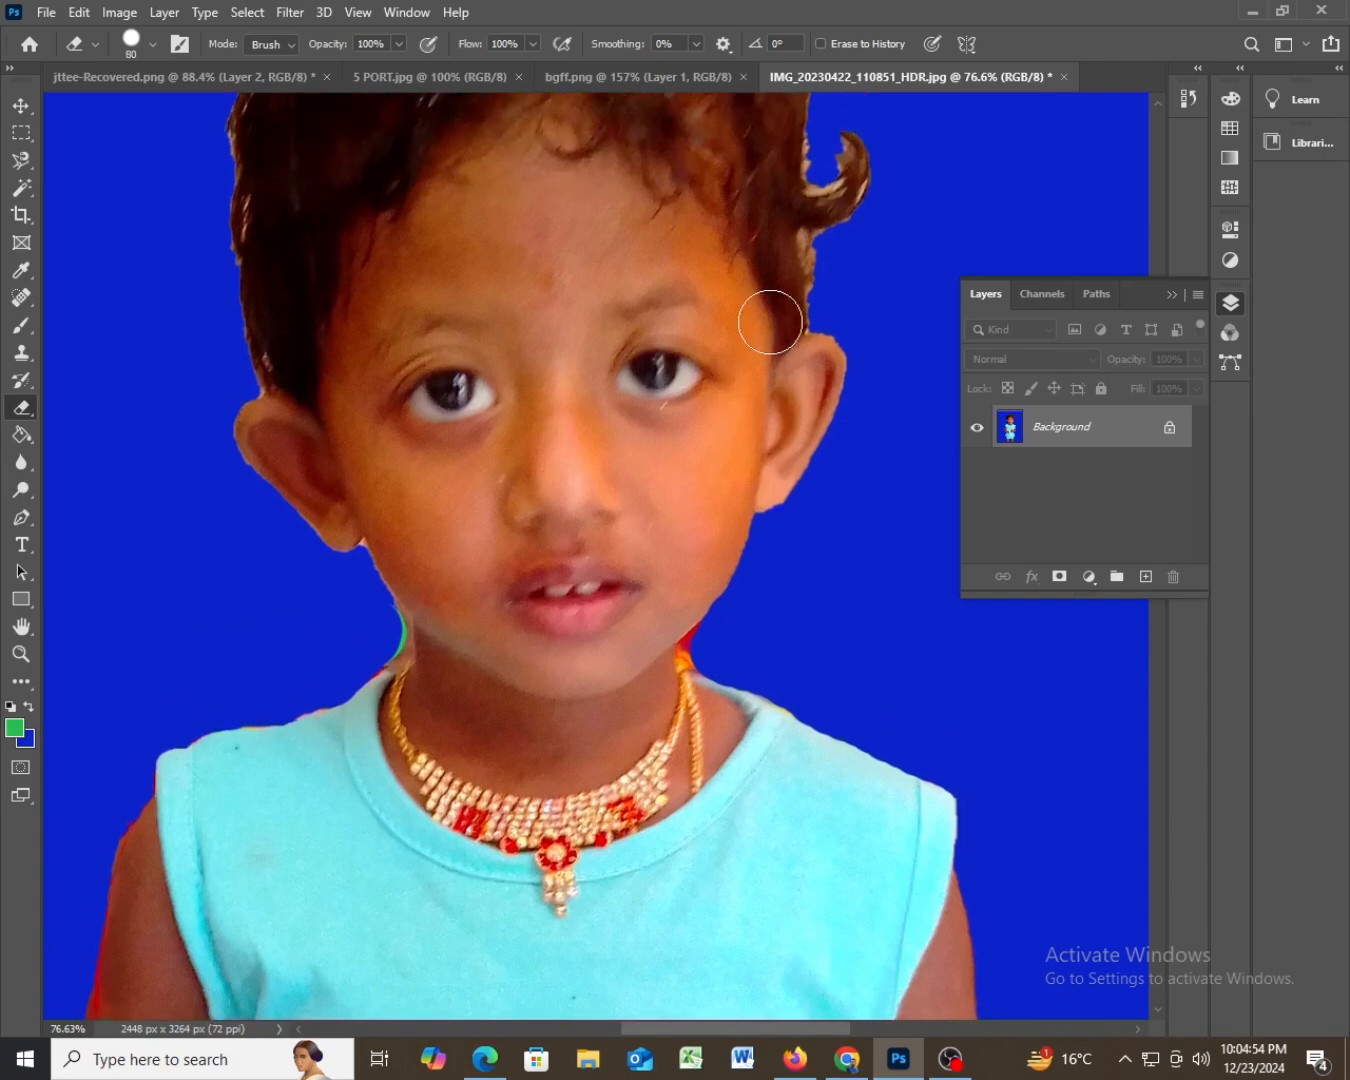
{"action": "scroll", "coordinate": [777, 319], "scroll_direction": "up", "scroll_amount": 1}
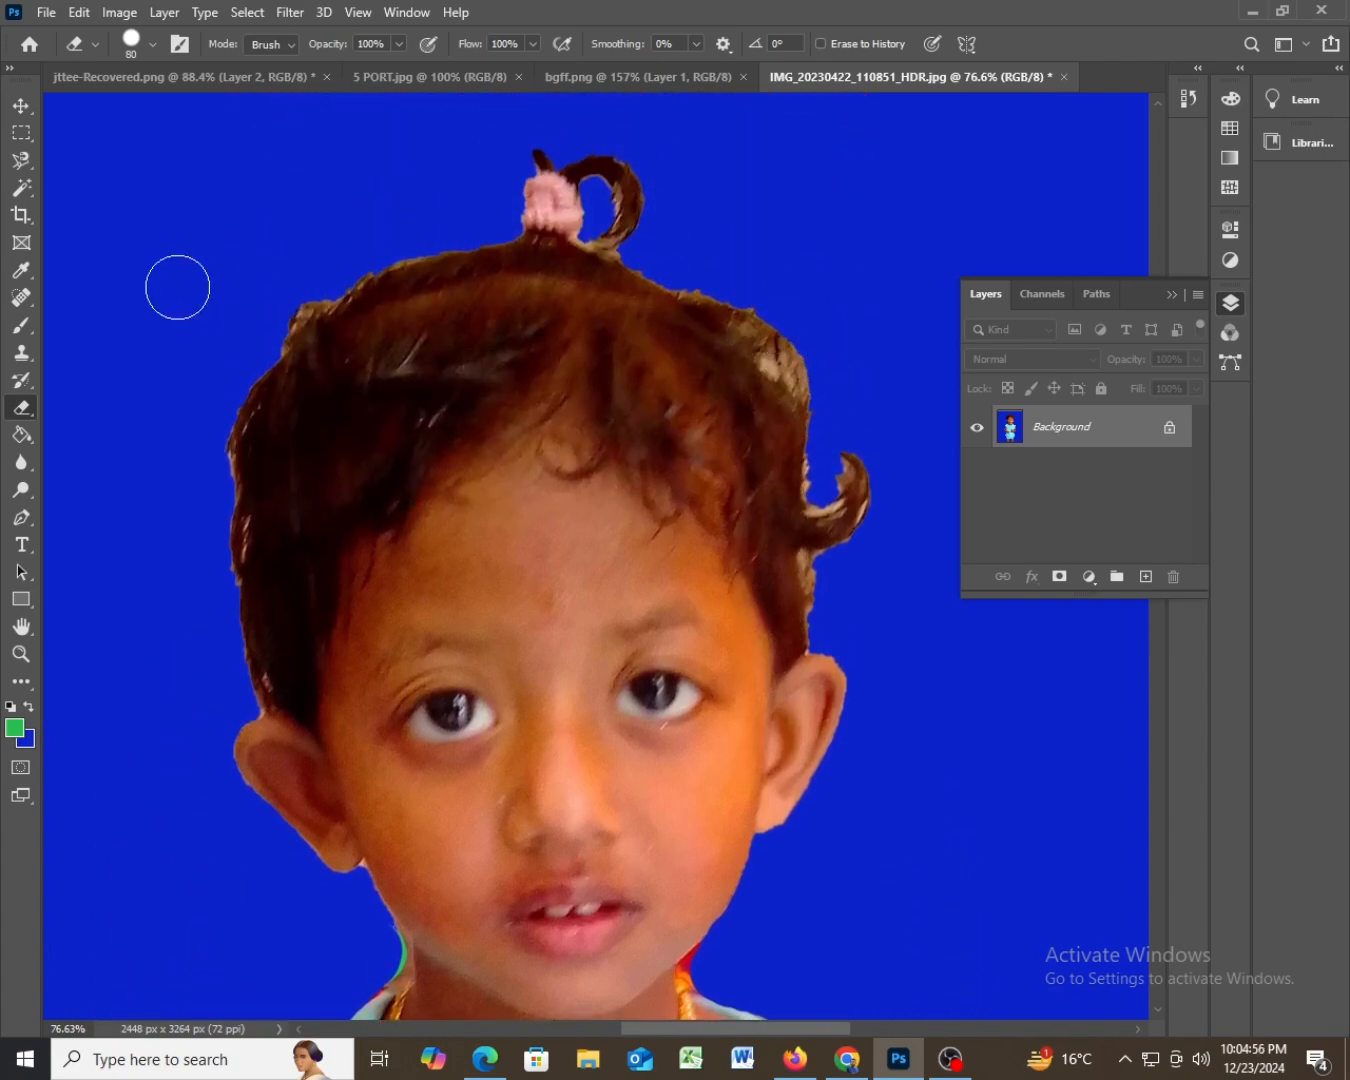
{"action": "mouse_move", "coordinate": [435, 228]}
{"action": "left_mouse_down"}
{"action": "mouse_move", "coordinate": [404, 226]}
{"action": "mouse_move", "coordinate": [274, 316]}
{"action": "mouse_move", "coordinate": [227, 404]}
{"action": "mouse_move", "coordinate": [205, 490]}
{"action": "mouse_move", "coordinate": [208, 570]}
{"action": "left_mouse_up"}
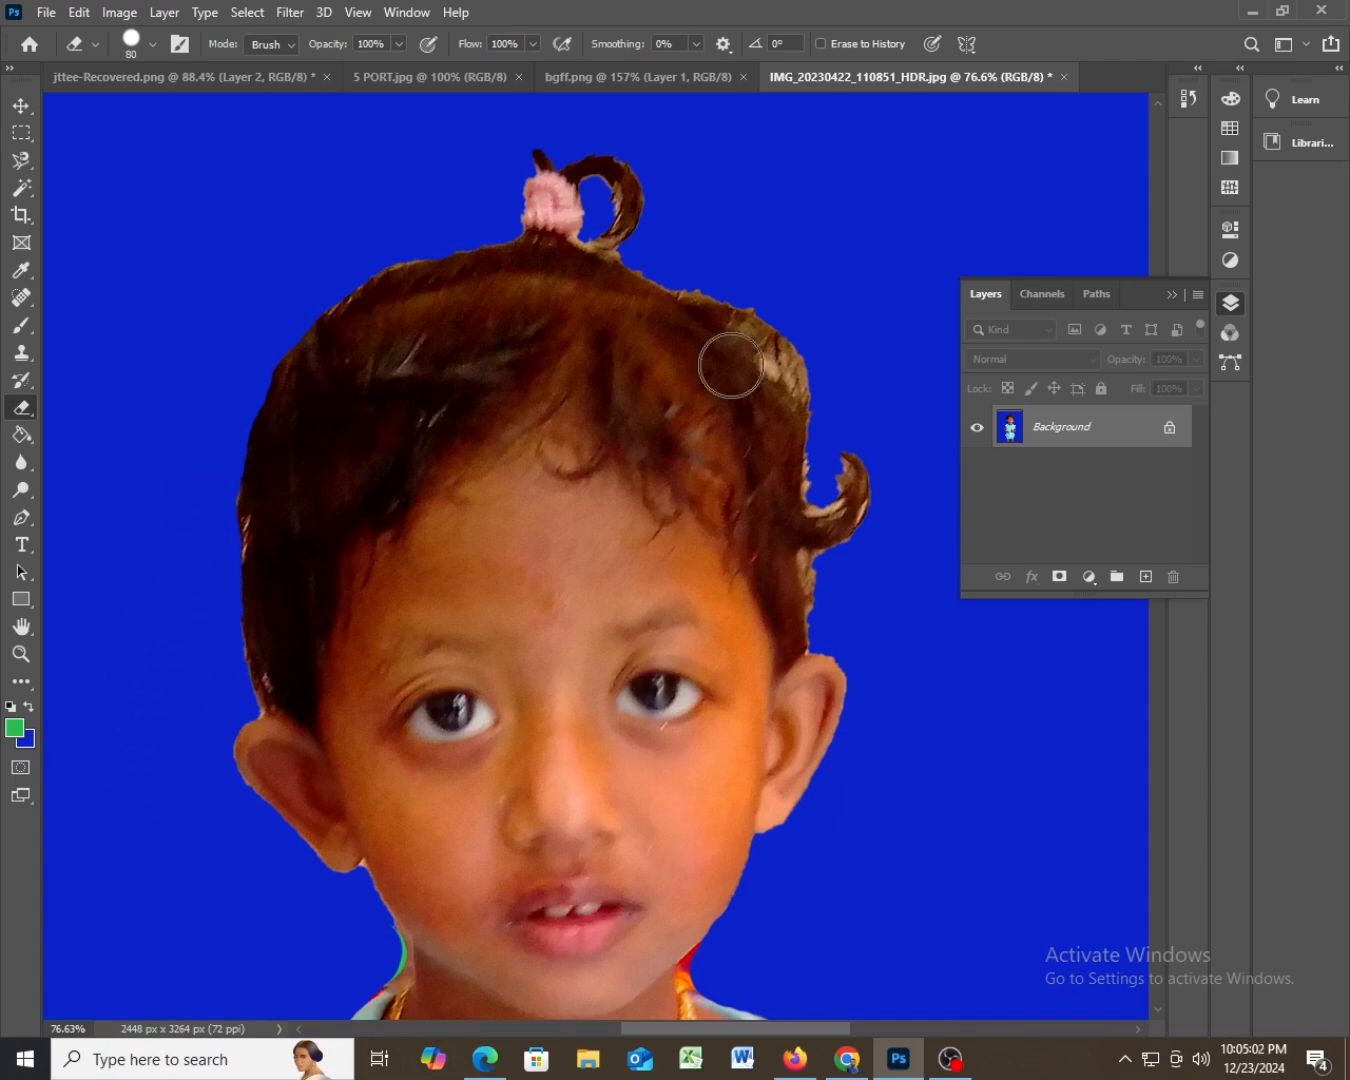
{"action": "mouse_move", "coordinate": [678, 256]}
{"action": "left_mouse_down"}
{"action": "mouse_move", "coordinate": [746, 286]}
{"action": "mouse_move", "coordinate": [798, 368]}
{"action": "mouse_move", "coordinate": [826, 452]}
{"action": "mouse_move", "coordinate": [831, 427]}
{"action": "mouse_move", "coordinate": [865, 407]}
{"action": "mouse_move", "coordinate": [895, 482]}
{"action": "mouse_move", "coordinate": [878, 621]}
{"action": "mouse_move", "coordinate": [843, 600]}
{"action": "mouse_move", "coordinate": [859, 634]}
{"action": "mouse_move", "coordinate": [859, 798]}
{"action": "left_mouse_up"}
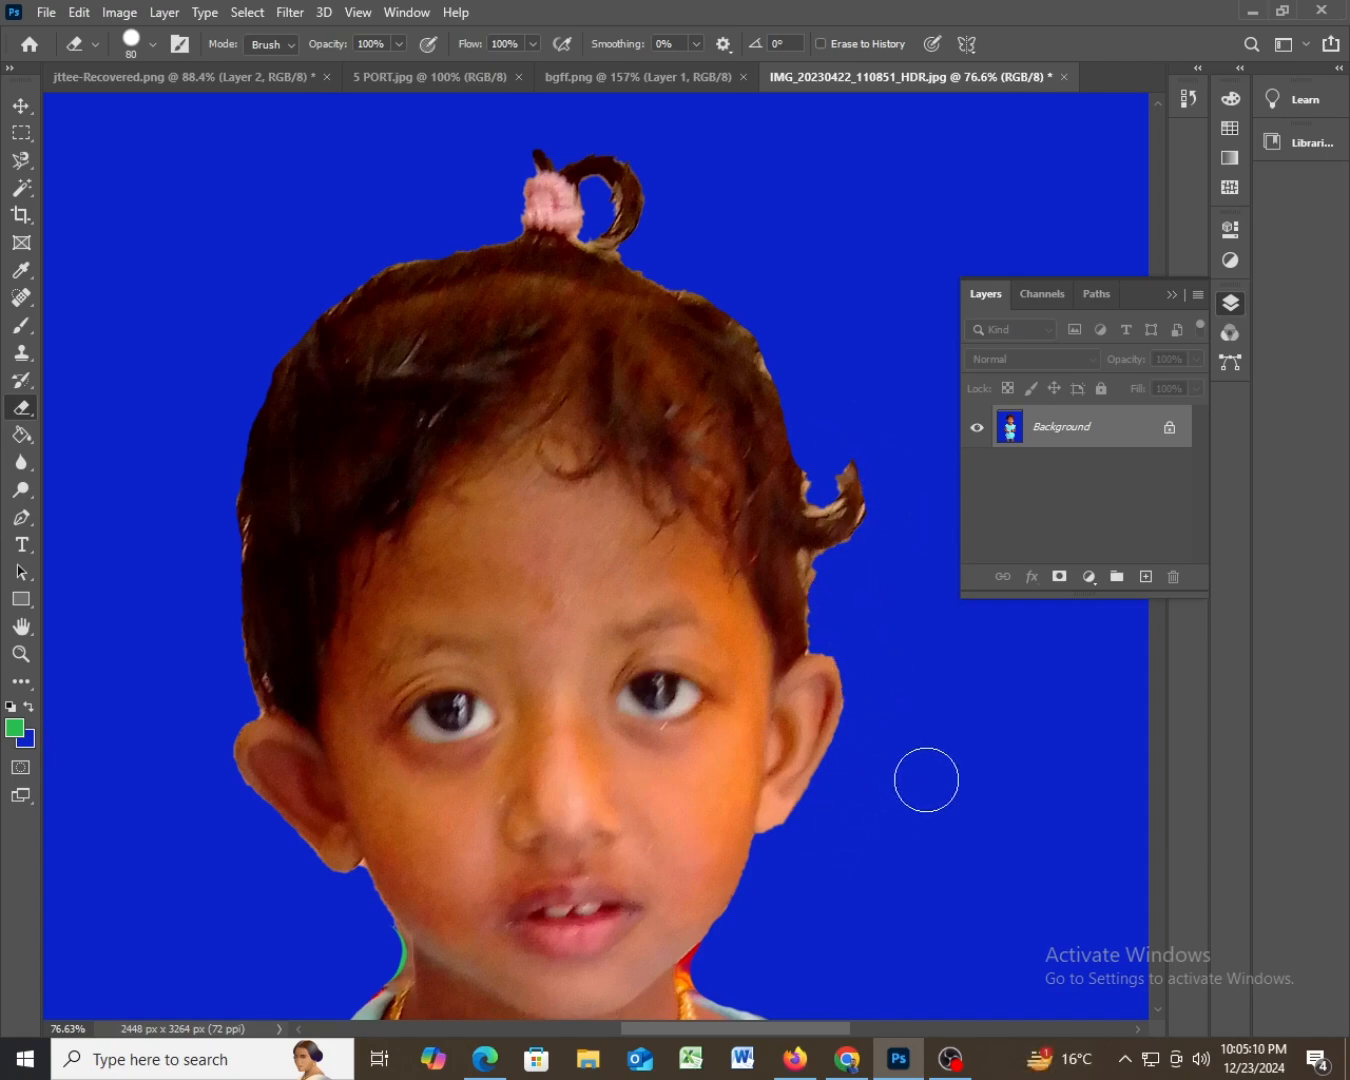
- Select the child's head, upper shirt and both arms with the Quick Selection tool
{"action": "scroll", "coordinate": [917, 746], "scroll_direction": "down", "scroll_amount": 4}
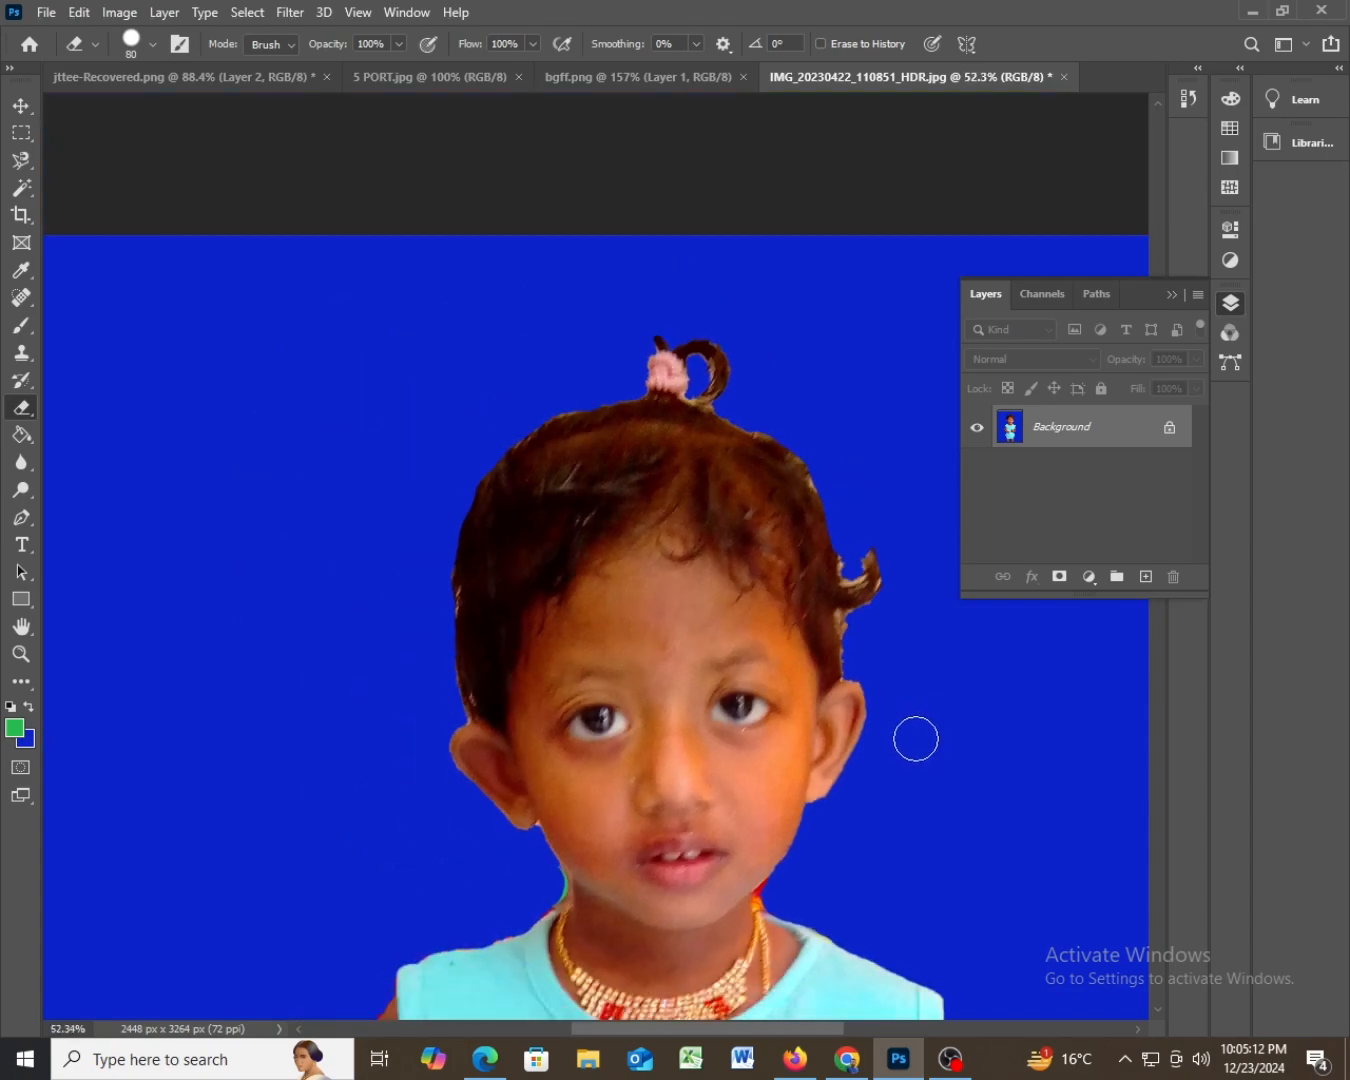
{"action": "left_click_drag", "start_coordinate": [789, 771], "coordinate": [660, 511]}
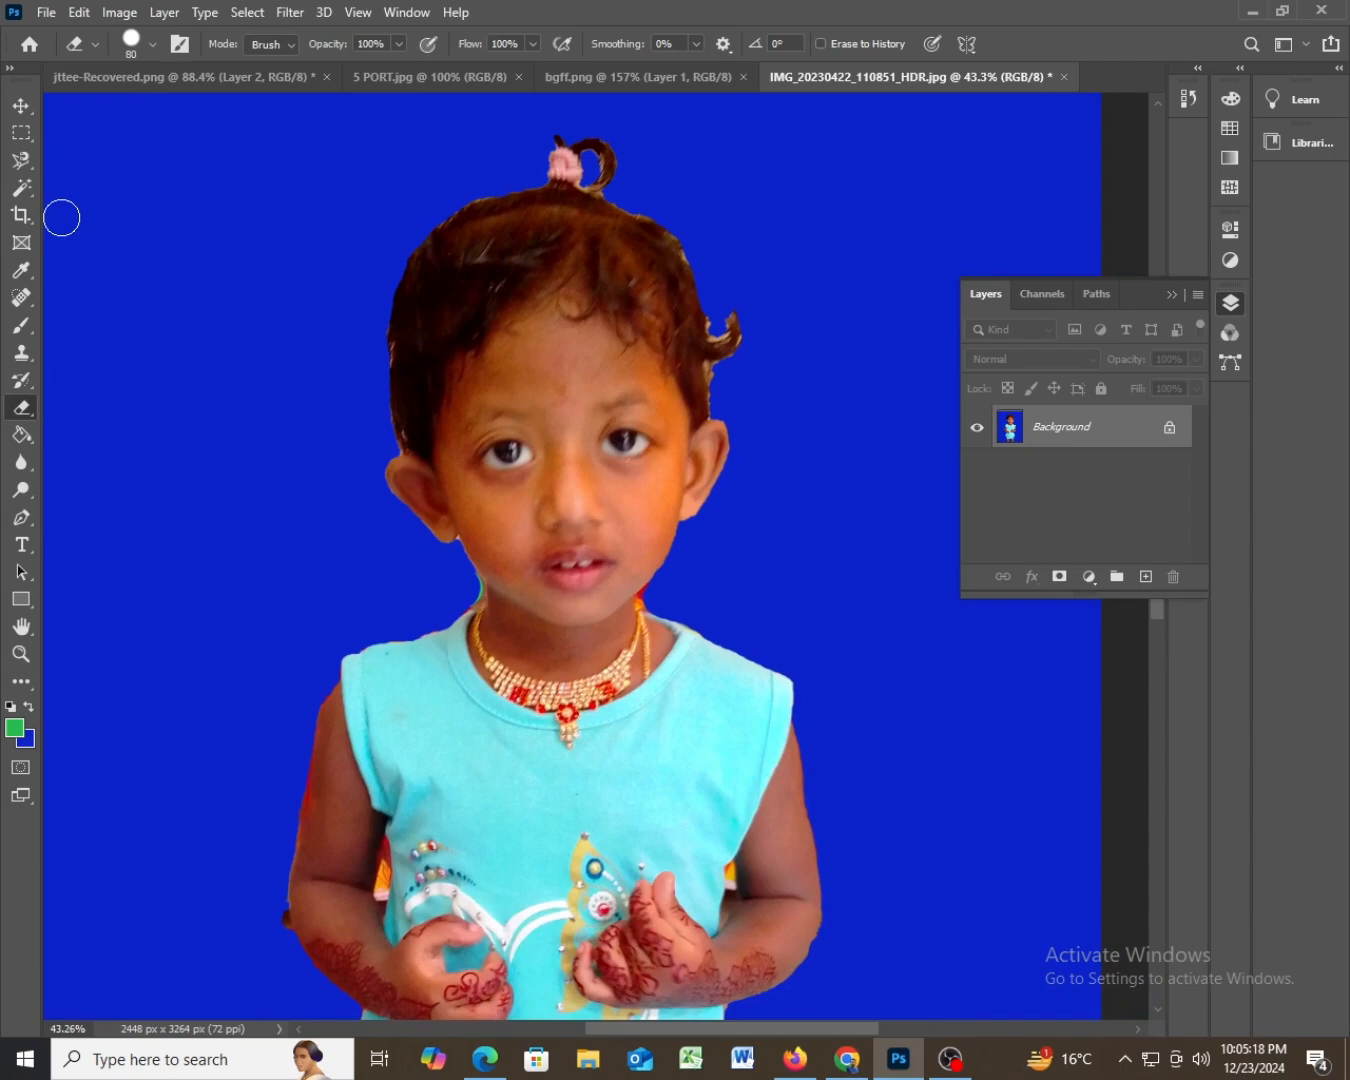
{"action": "left_click", "coordinate": [19, 189]}
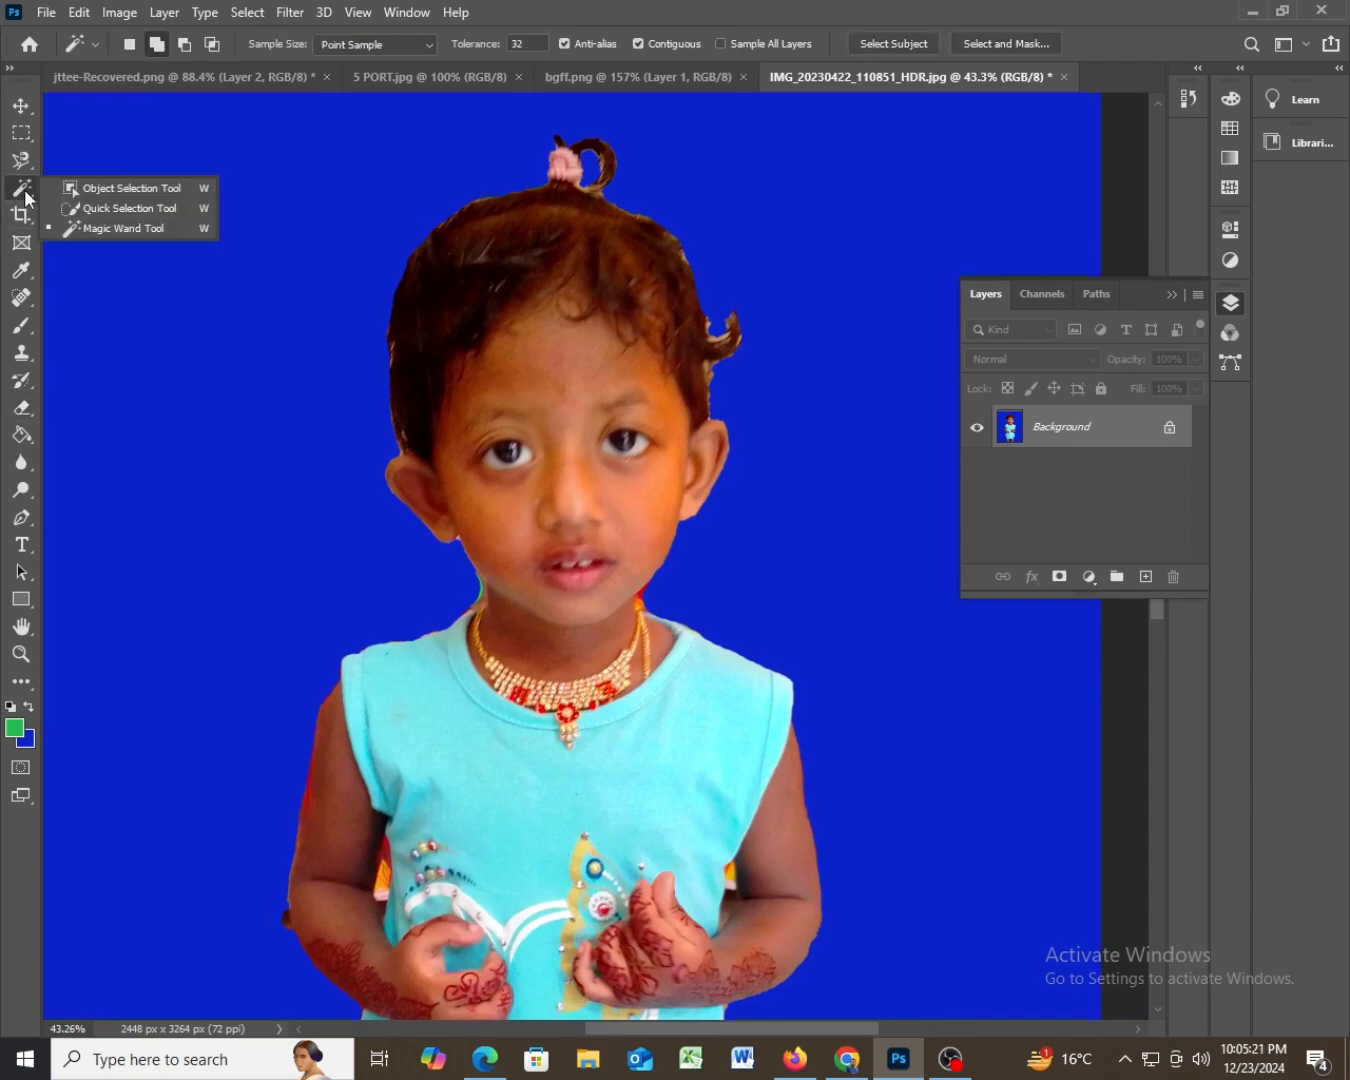
{"action": "left_click", "coordinate": [121, 209]}
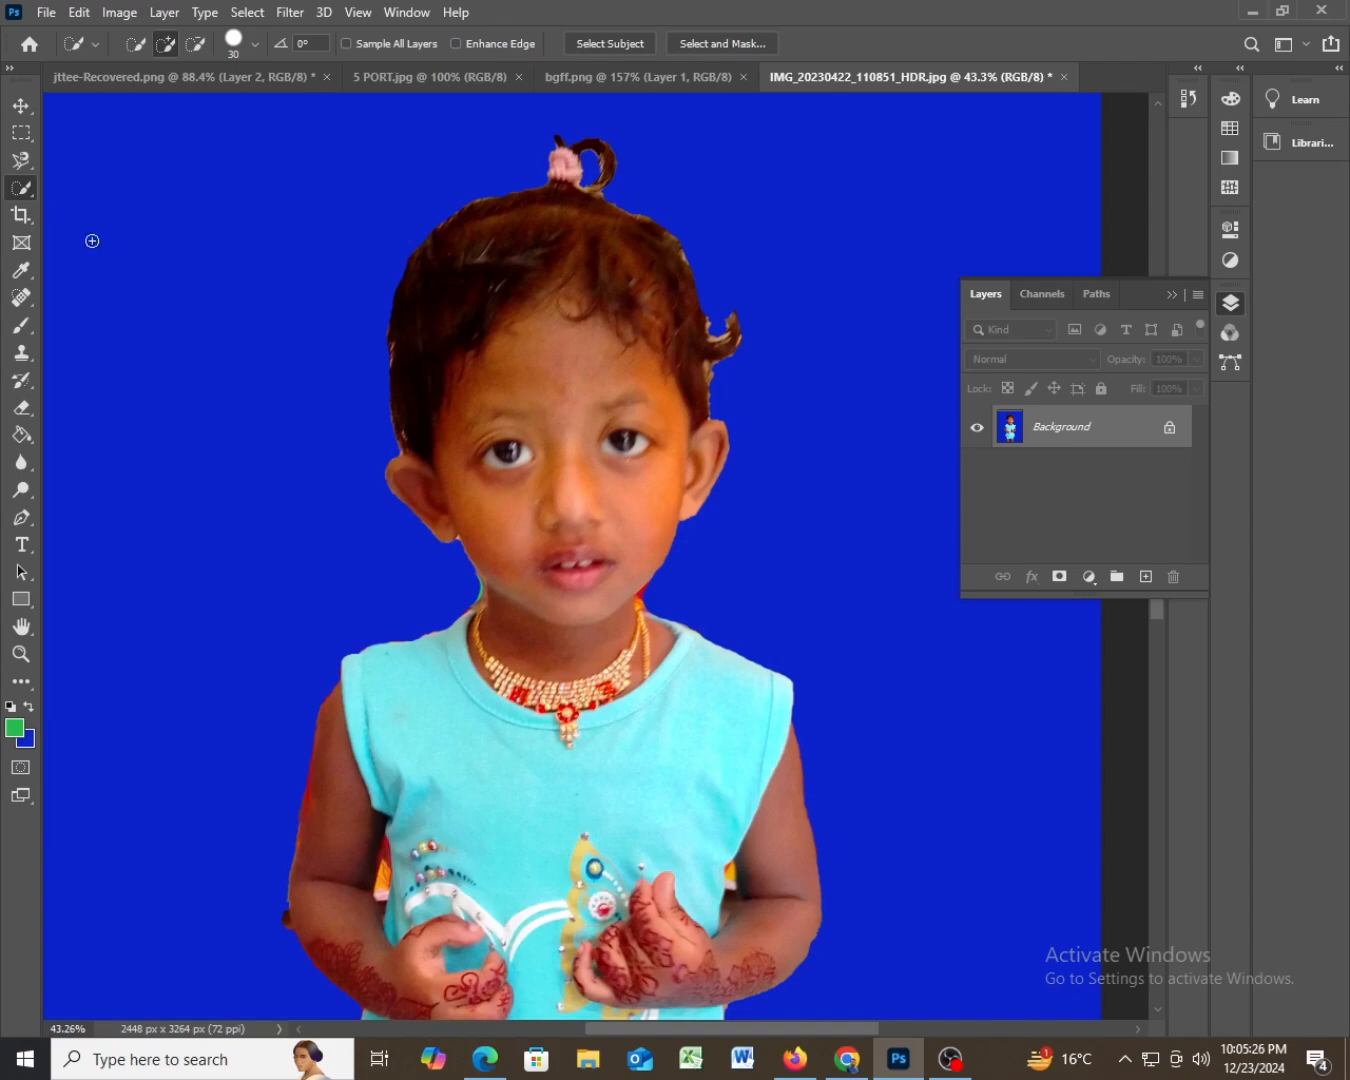
{"action": "mouse_move", "coordinate": [561, 666]}
{"action": "left_mouse_down"}
{"action": "mouse_move", "coordinate": [560, 677]}
{"action": "mouse_move", "coordinate": [560, 606]}
{"action": "mouse_move", "coordinate": [520, 590]}
{"action": "mouse_move", "coordinate": [576, 427]}
{"action": "left_mouse_up"}
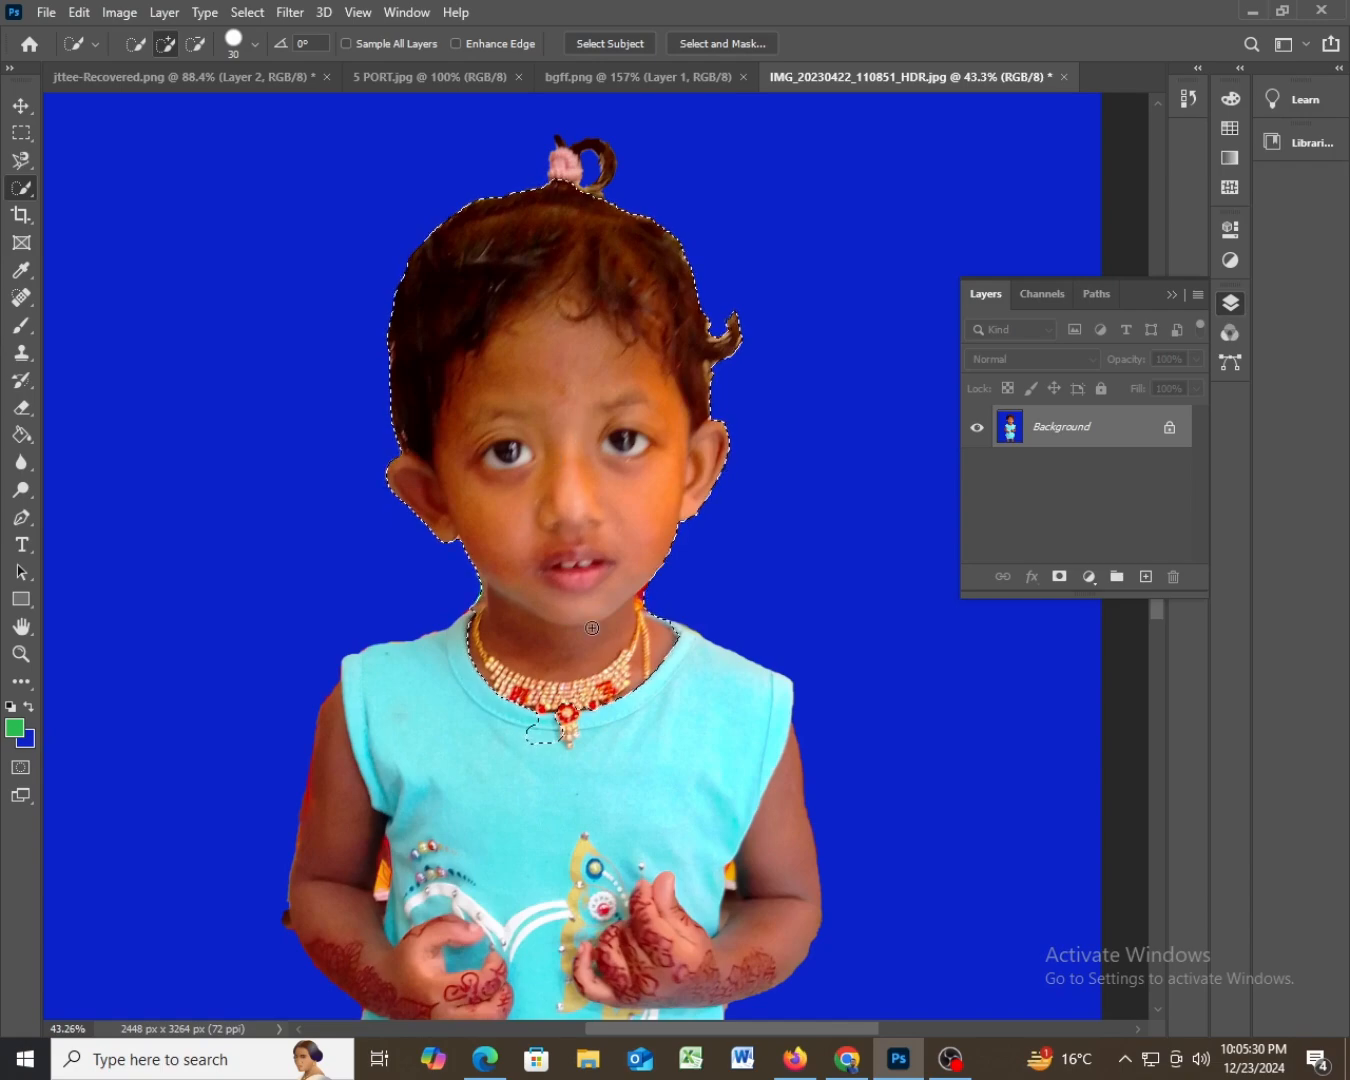
{"action": "left_click_drag", "start_coordinate": [569, 761], "coordinate": [598, 835]}
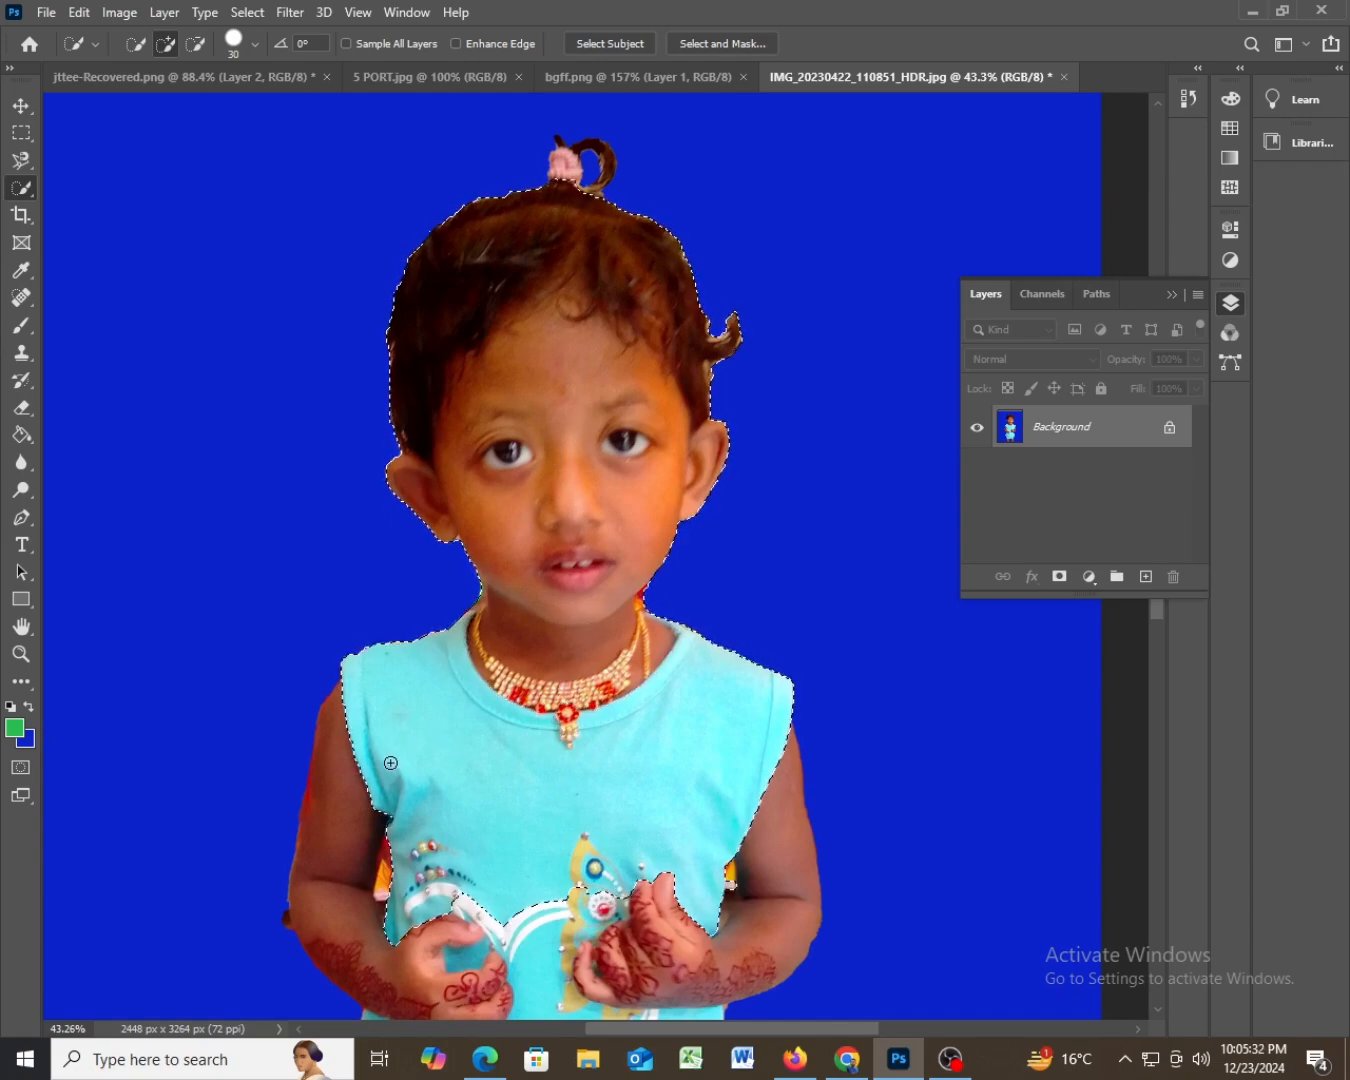
{"action": "mouse_move", "coordinate": [360, 821]}
{"action": "left_mouse_down"}
{"action": "mouse_move", "coordinate": [338, 870]}
{"action": "mouse_move", "coordinate": [347, 892]}
{"action": "left_mouse_up"}
{"action": "scroll", "coordinate": [654, 806], "scroll_direction": "down", "scroll_amount": 1}
{"action": "scroll", "coordinate": [654, 806], "scroll_direction": "down", "scroll_amount": 2}
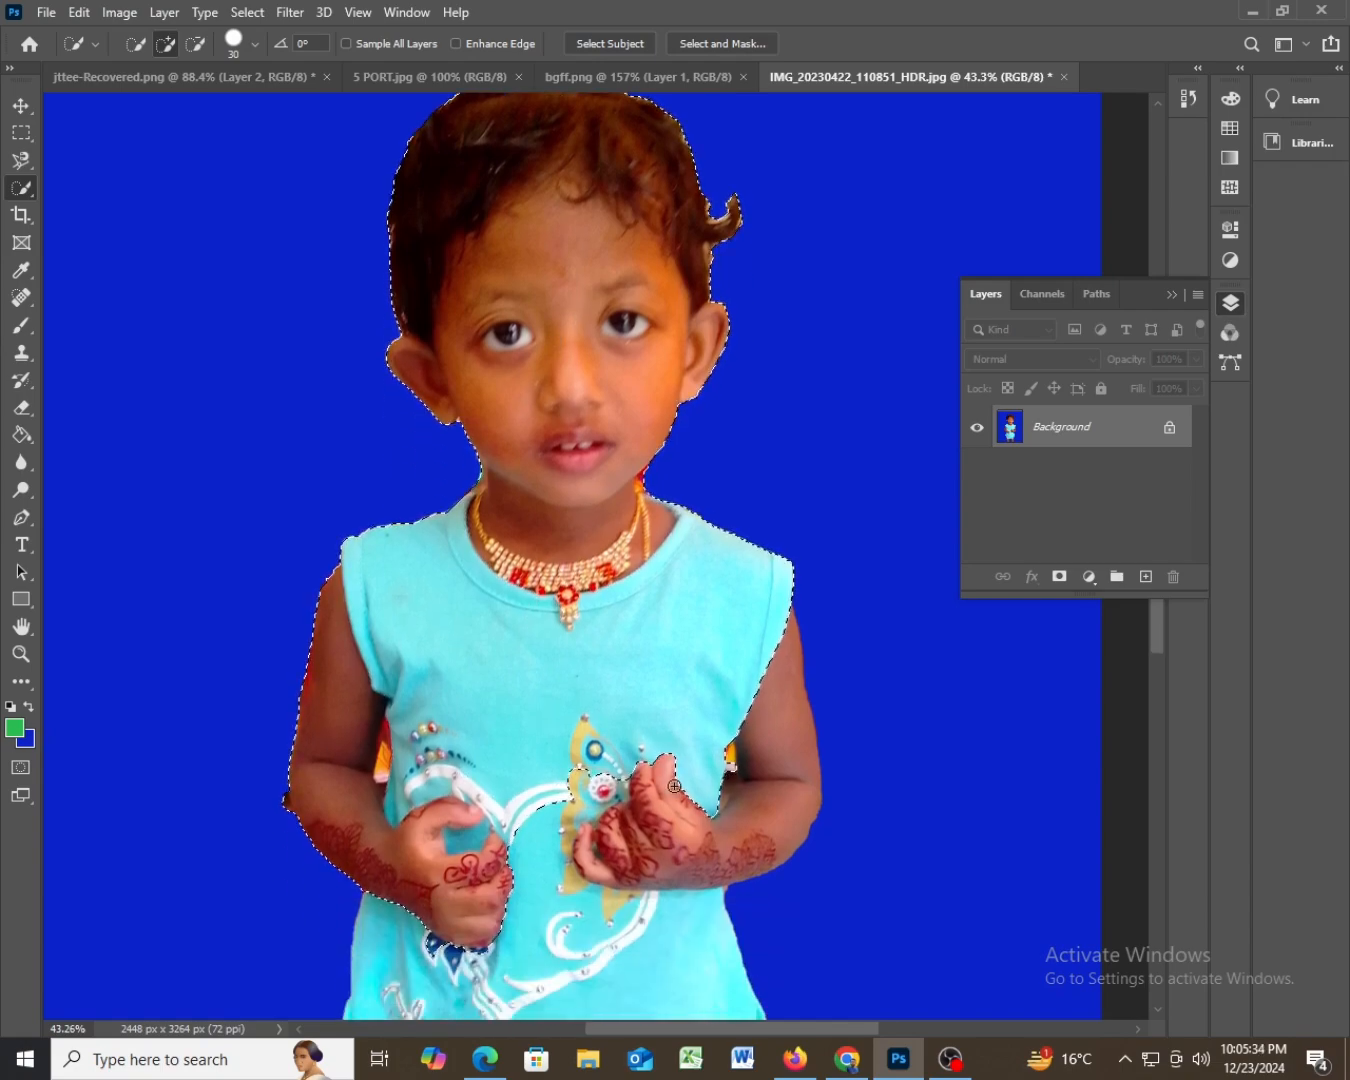
{"action": "mouse_move", "coordinate": [666, 721]}
{"action": "left_mouse_down"}
{"action": "mouse_move", "coordinate": [709, 740]}
{"action": "mouse_move", "coordinate": [755, 733]}
{"action": "left_mouse_up"}
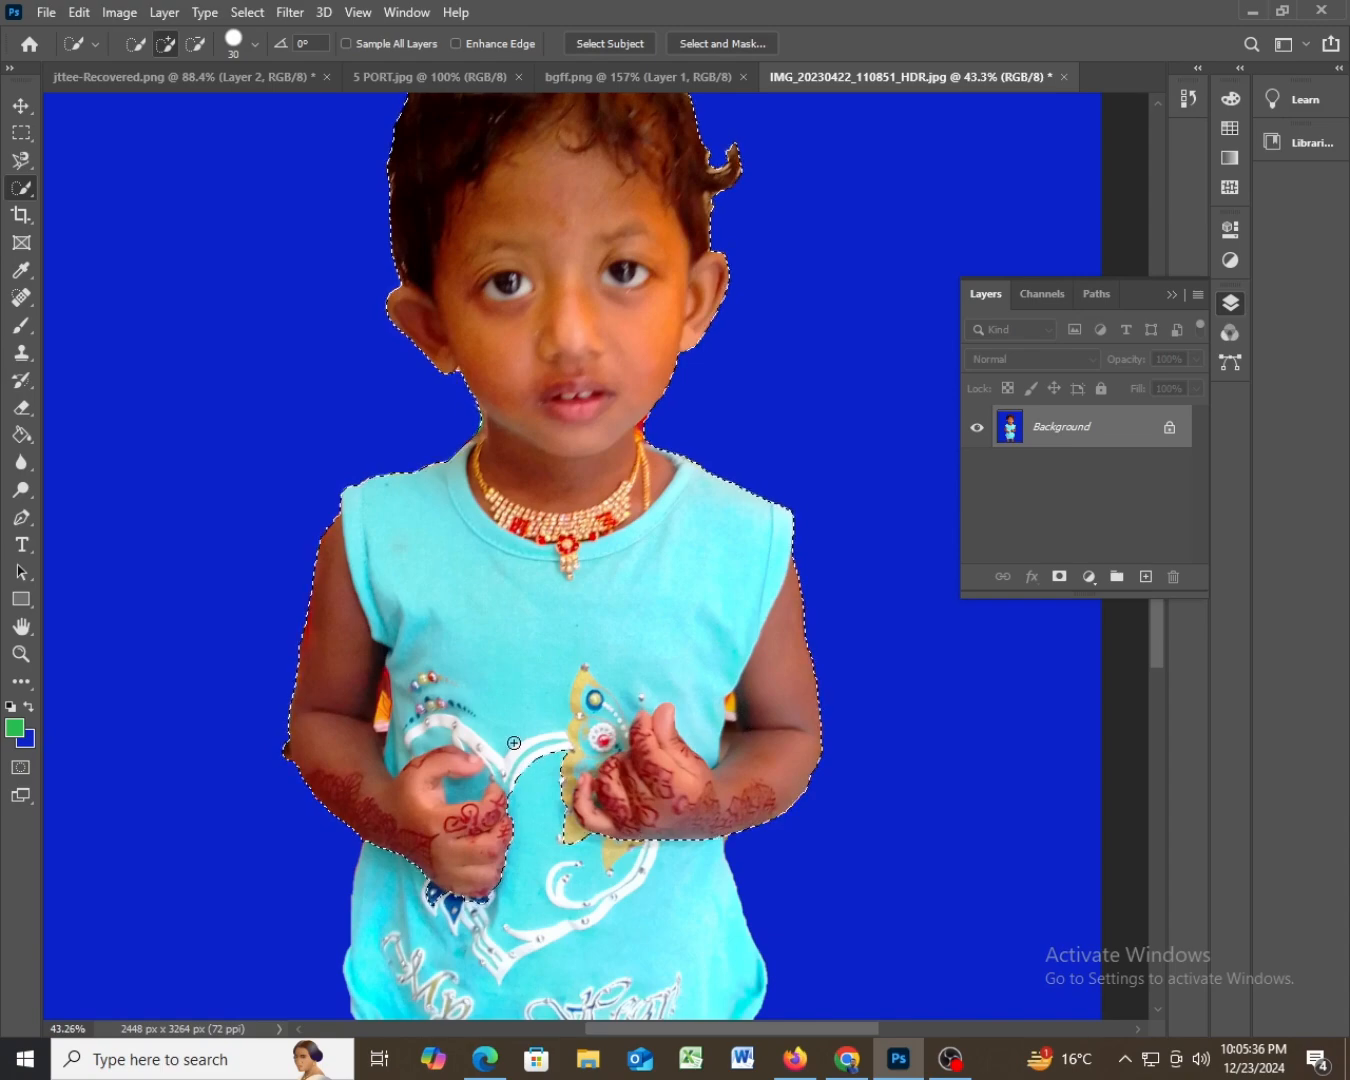
- Extend the quick selection over the lower shirt, the pink shorts and both legs
{"action": "scroll", "coordinate": [511, 741], "scroll_direction": "down", "scroll_amount": 3}
{"action": "left_click_drag", "start_coordinate": [573, 529], "coordinate": [550, 868]}
{"action": "scroll", "coordinate": [569, 692], "scroll_direction": "down", "scroll_amount": 2}
{"action": "scroll", "coordinate": [570, 692], "scroll_direction": "down", "scroll_amount": 3}
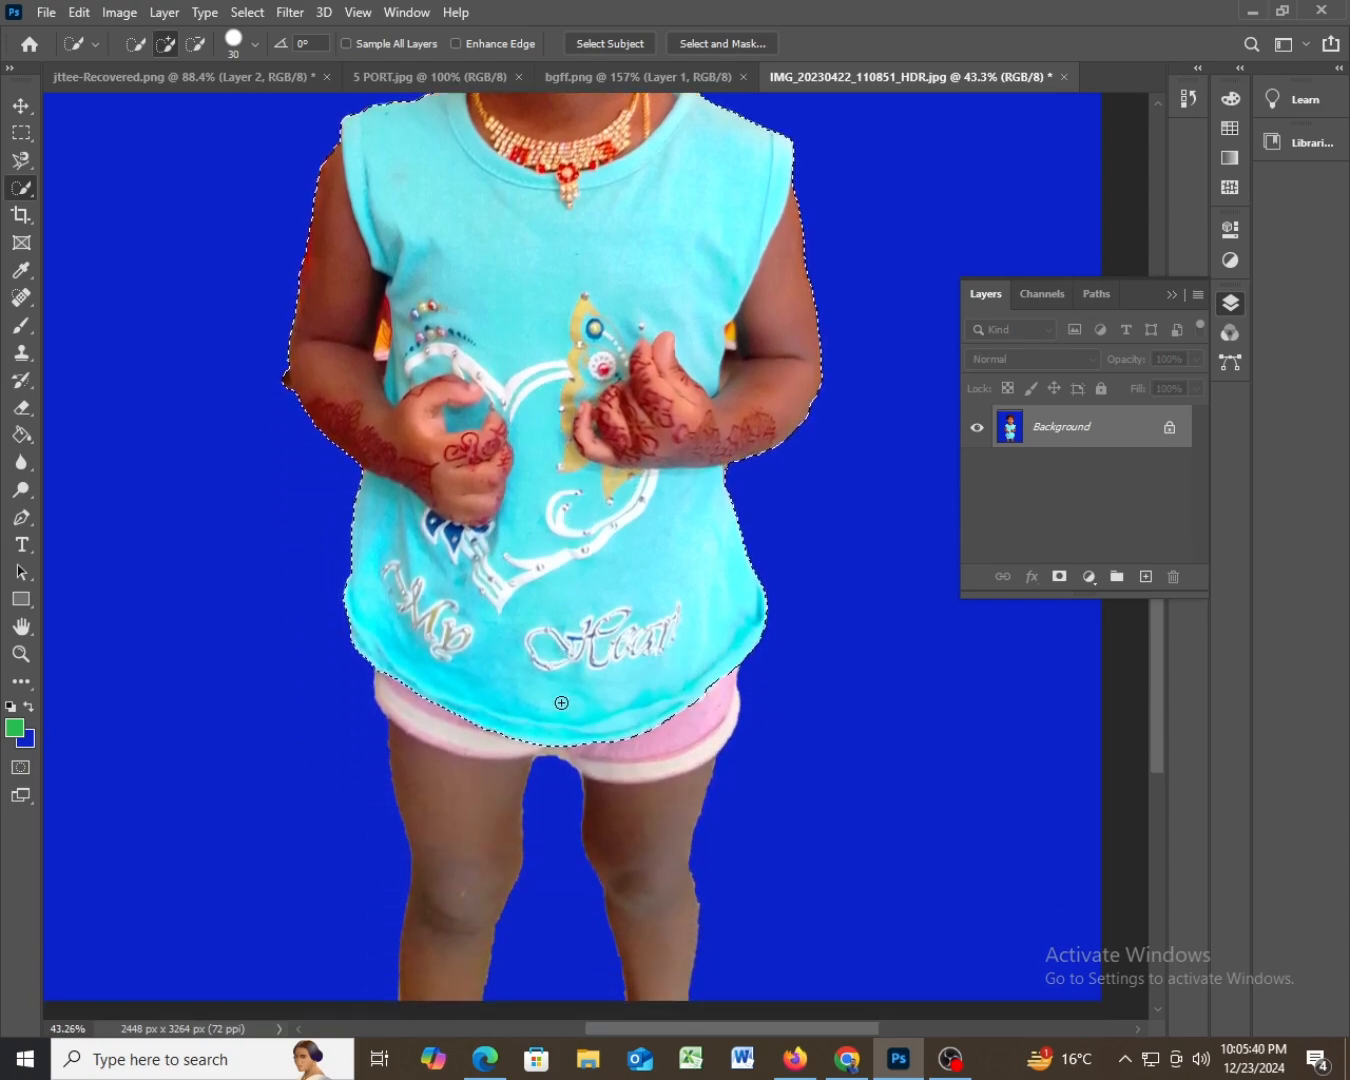
{"action": "mouse_move", "coordinate": [491, 656]}
{"action": "left_mouse_down"}
{"action": "mouse_move", "coordinate": [447, 719]}
{"action": "mouse_move", "coordinate": [450, 864]}
{"action": "left_mouse_up"}
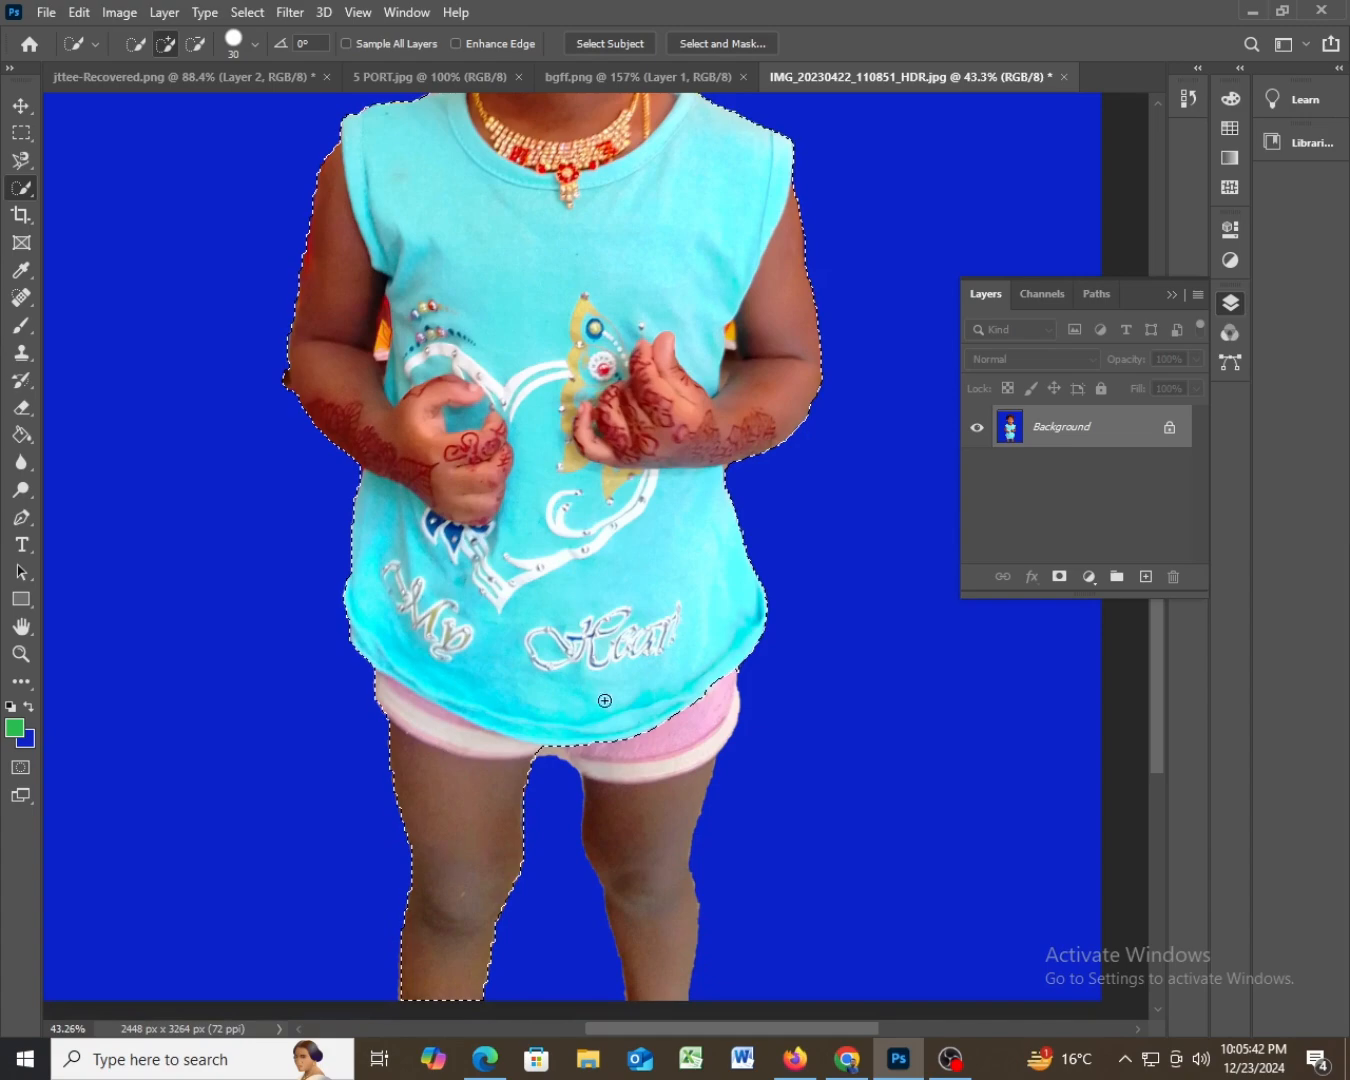
{"action": "mouse_move", "coordinate": [605, 701]}
{"action": "left_mouse_down"}
{"action": "mouse_move", "coordinate": [635, 771]}
{"action": "mouse_move", "coordinate": [639, 825]}
{"action": "left_mouse_up"}
{"action": "scroll", "coordinate": [639, 824], "scroll_direction": "down", "scroll_amount": 3}
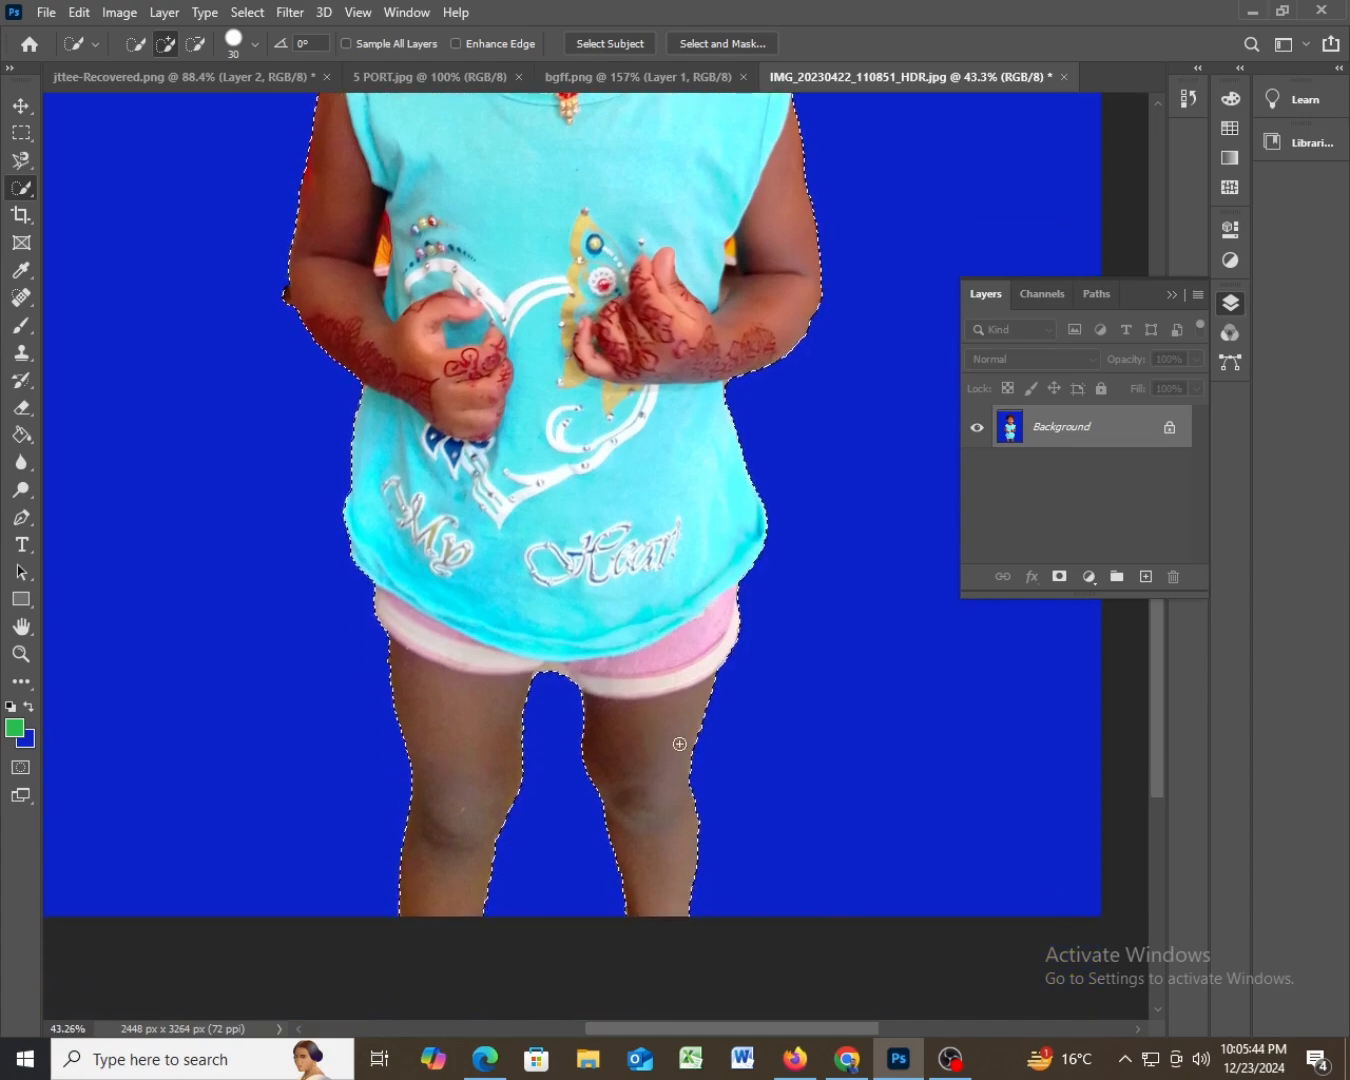
- Try filling the selected figure with the green foreground colour, and undo the fill
{"action": "scroll", "coordinate": [573, 665], "scroll_direction": "up", "scroll_amount": 4}
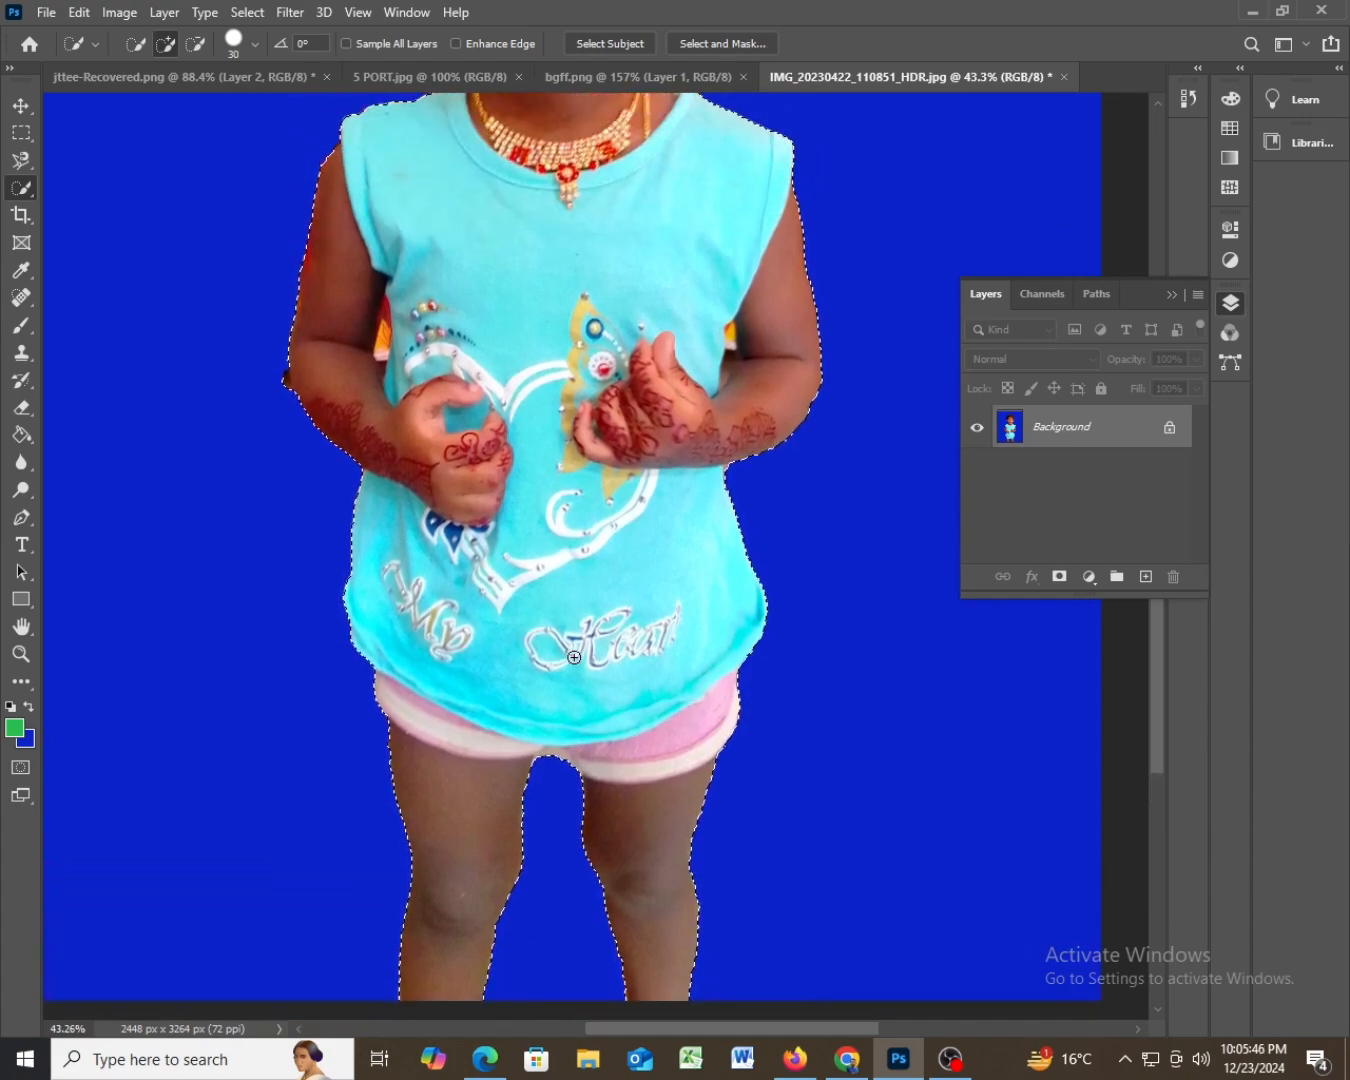
{"action": "scroll", "coordinate": [574, 657], "scroll_direction": "up", "scroll_amount": 4}
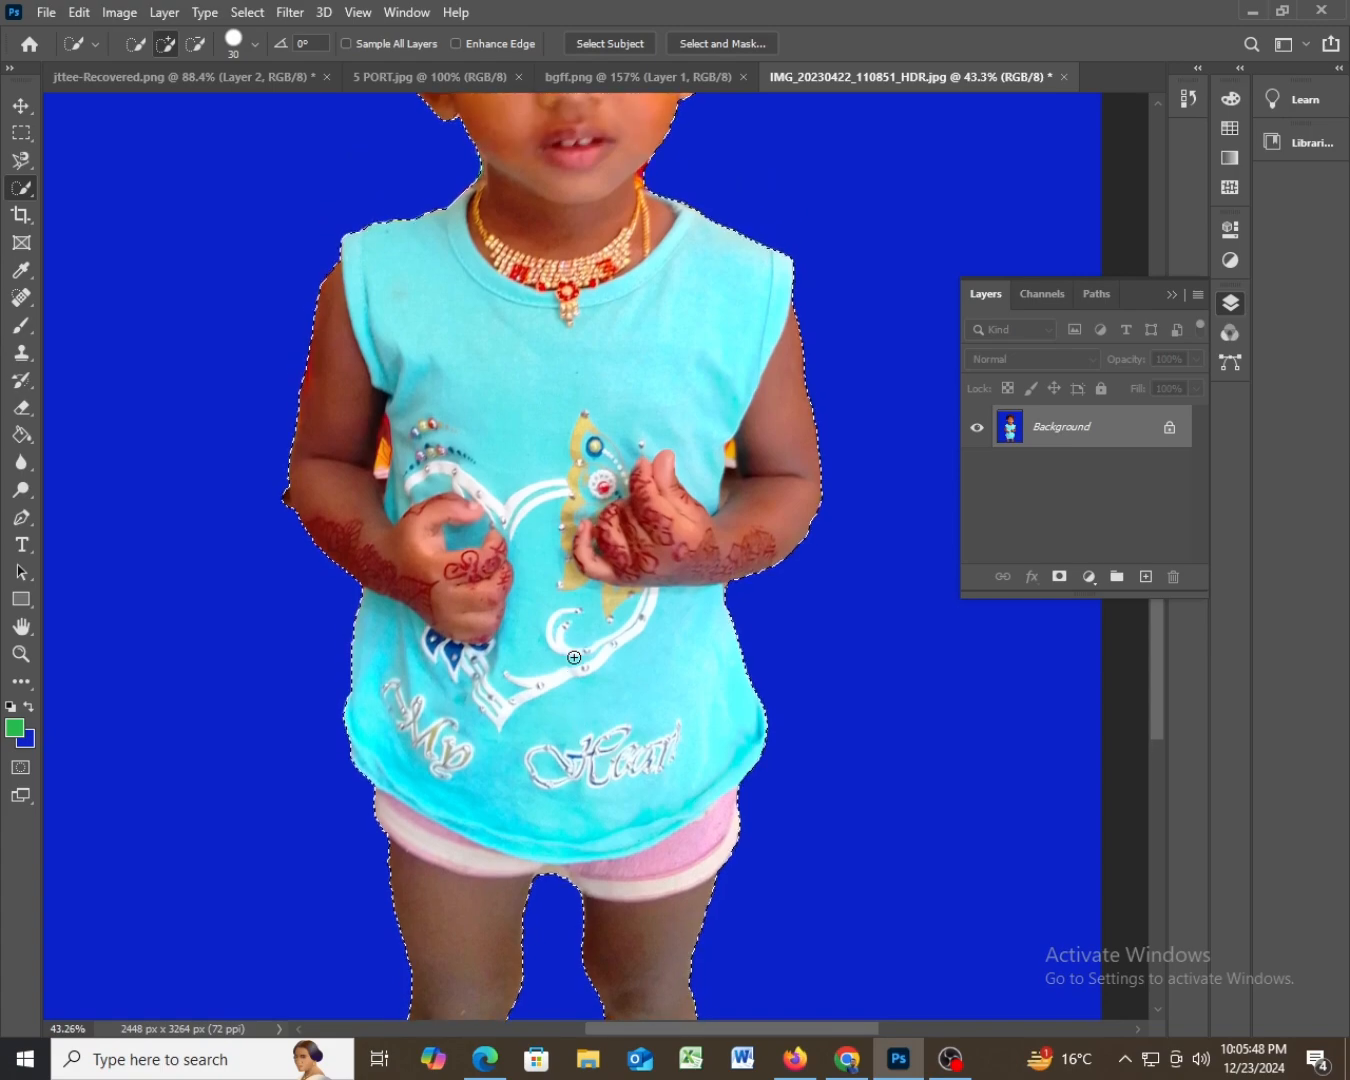
{"action": "scroll", "coordinate": [559, 576], "scroll_direction": "up", "scroll_amount": 7}
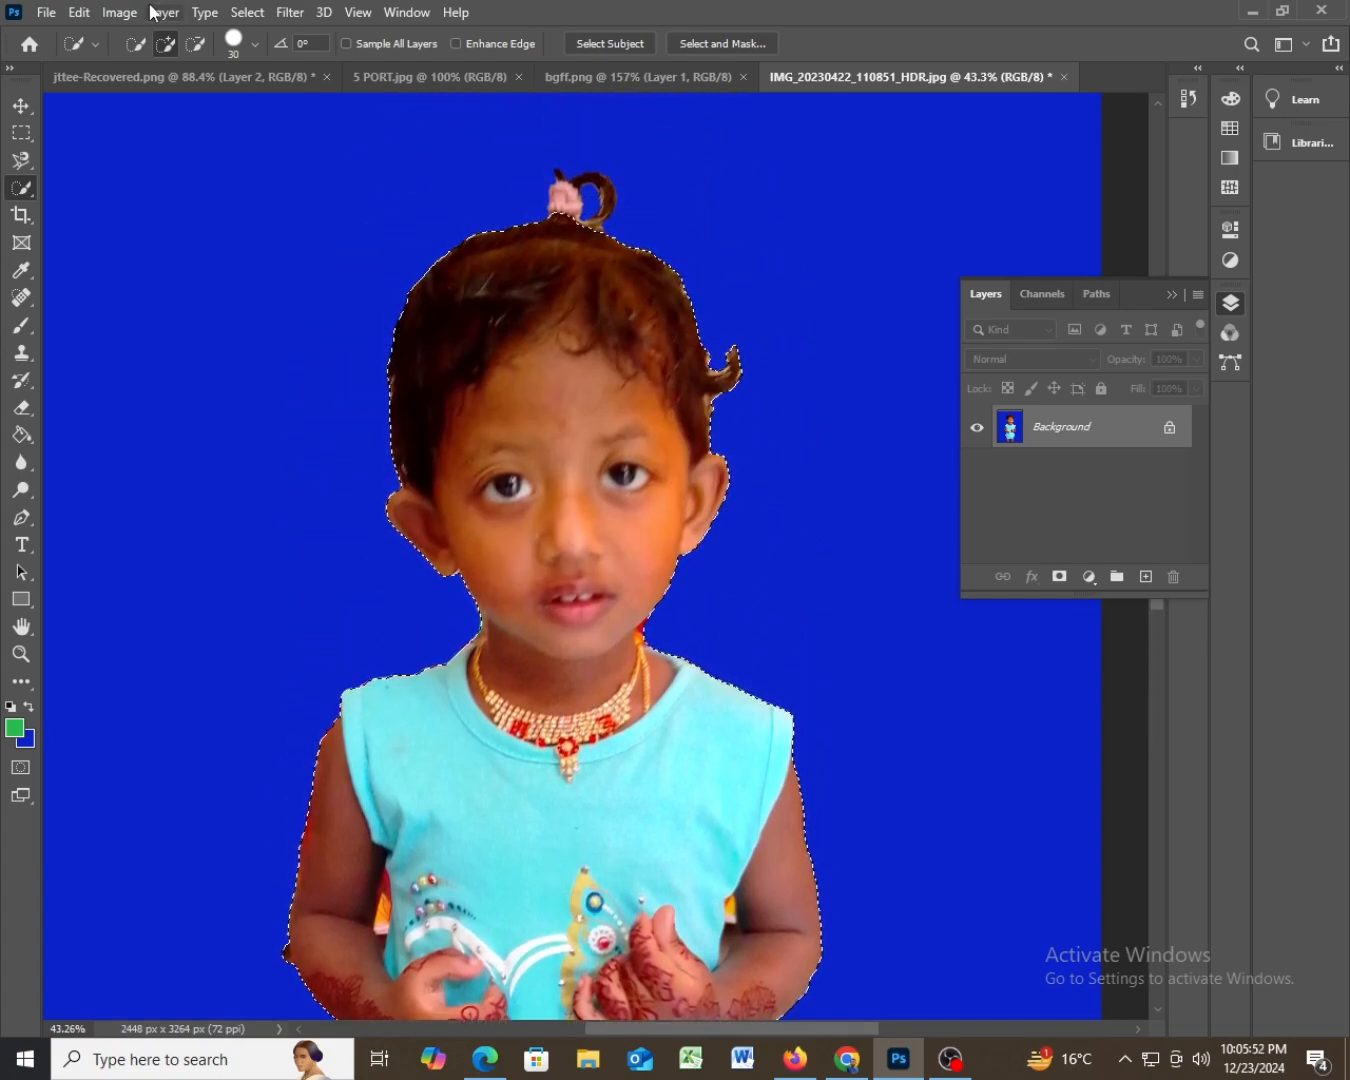
{"action": "left_click", "coordinate": [245, 12]}
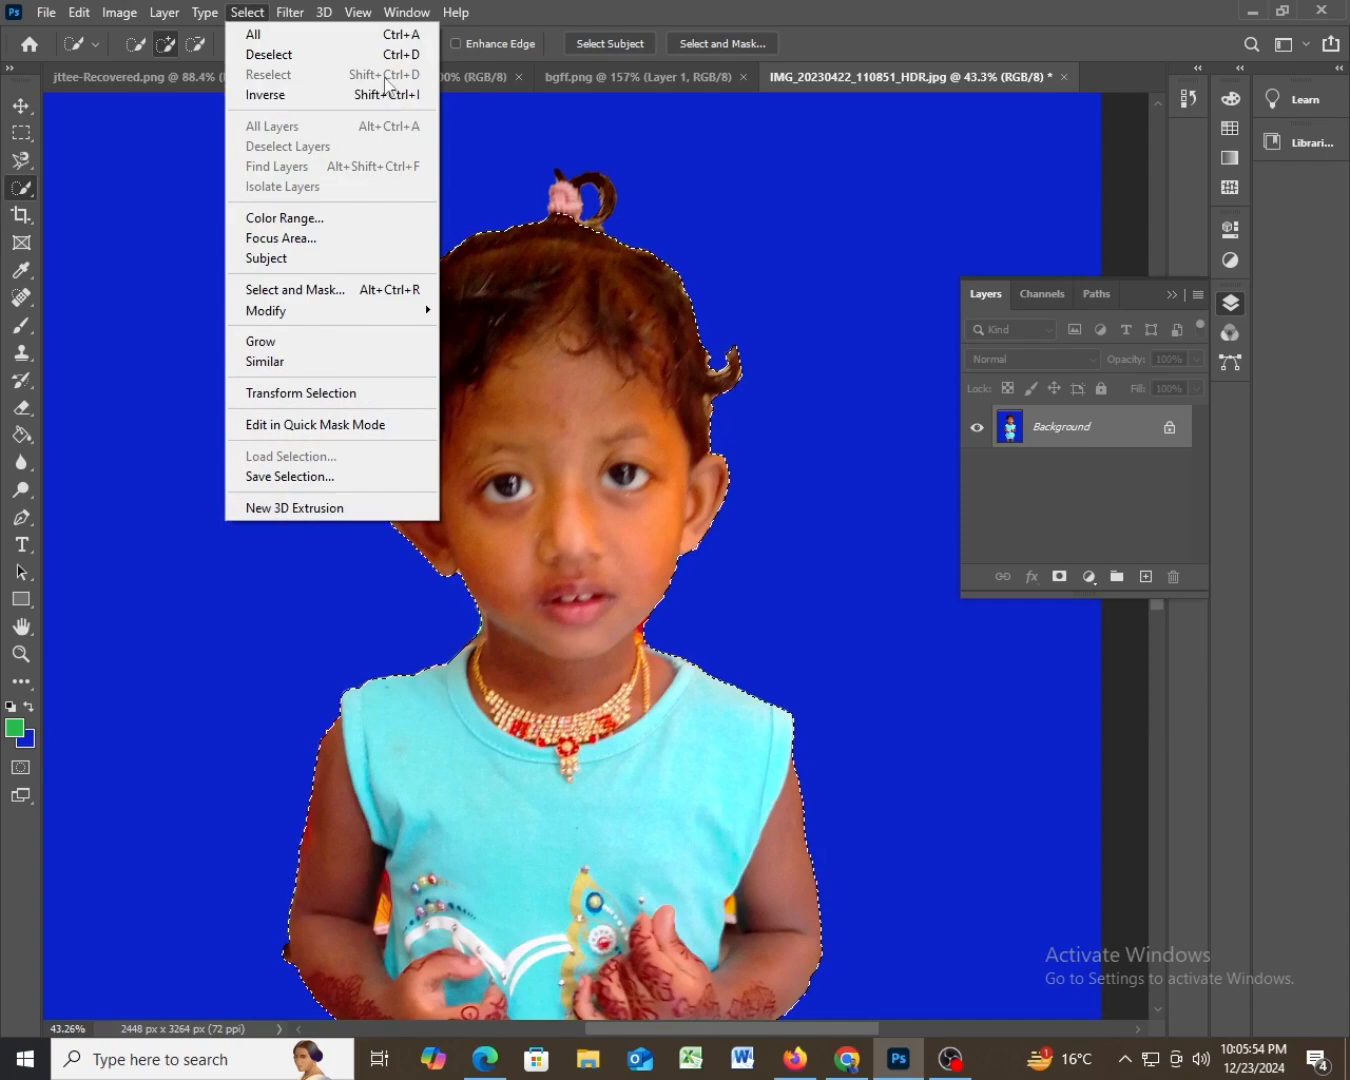
{"action": "left_click", "coordinate": [549, 18]}
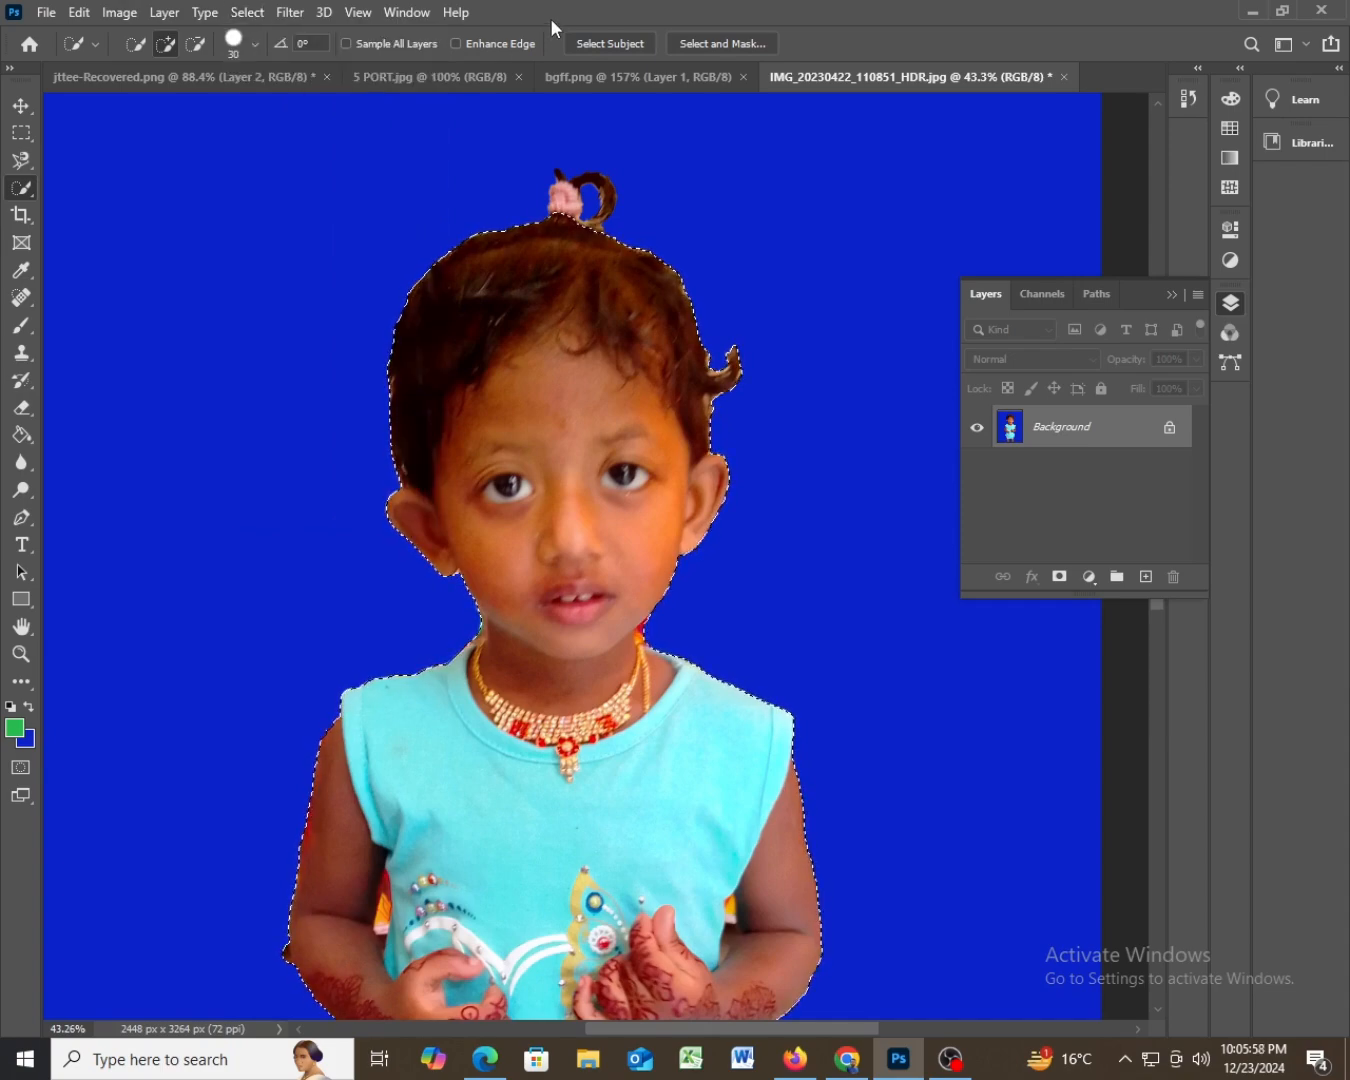
{"action": "key", "text": "alt+BackSpace"}
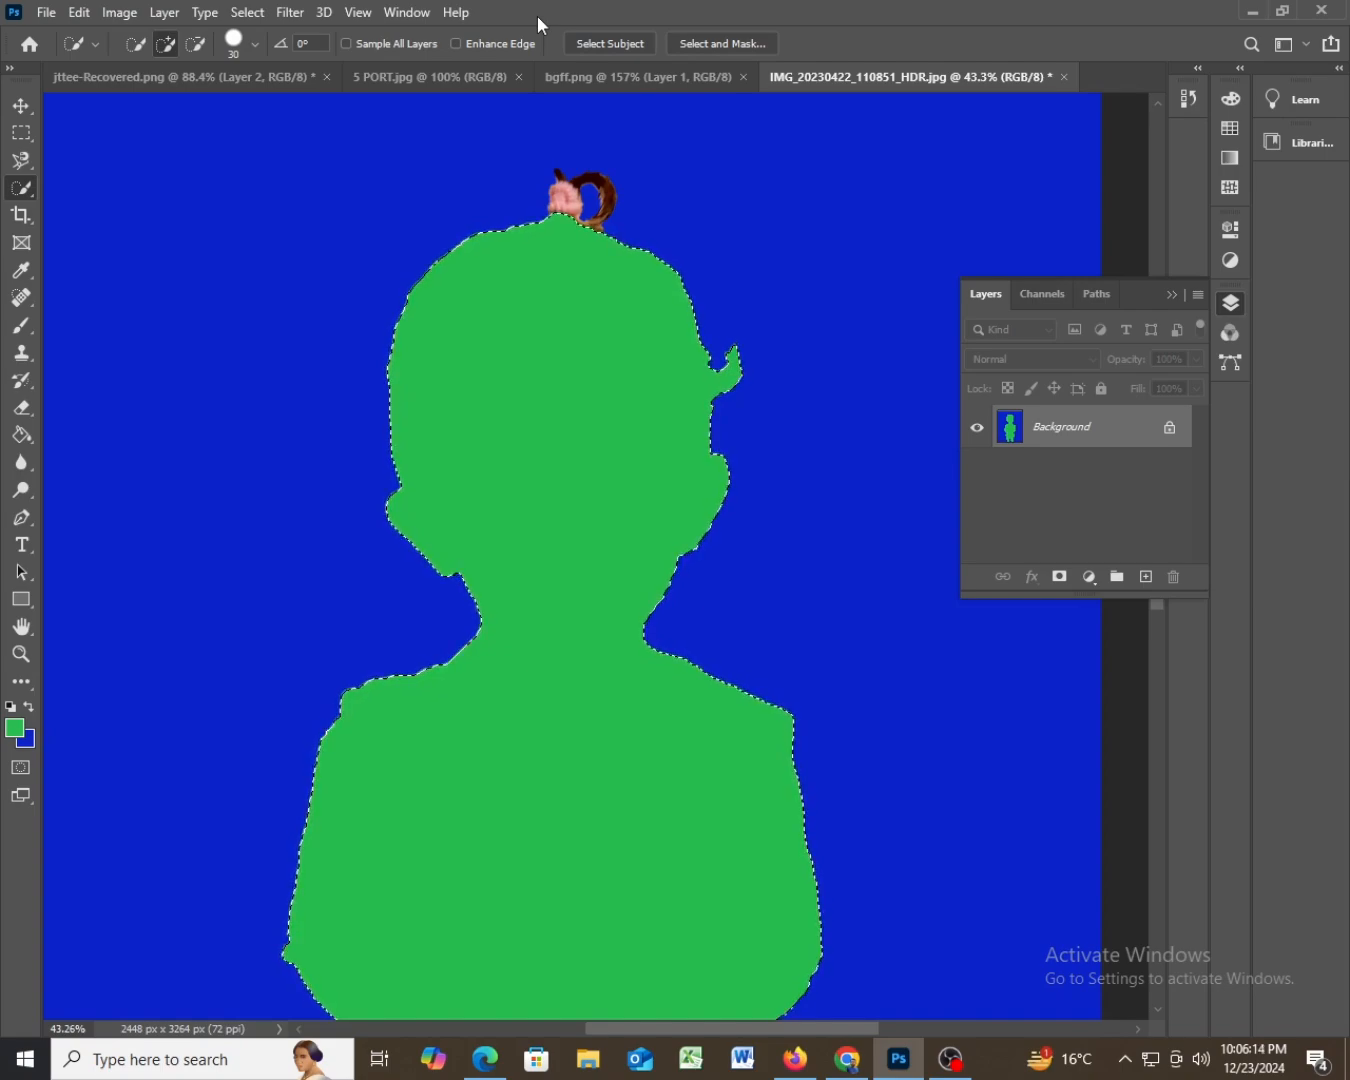
{"action": "key", "text": "ctrl+z"}
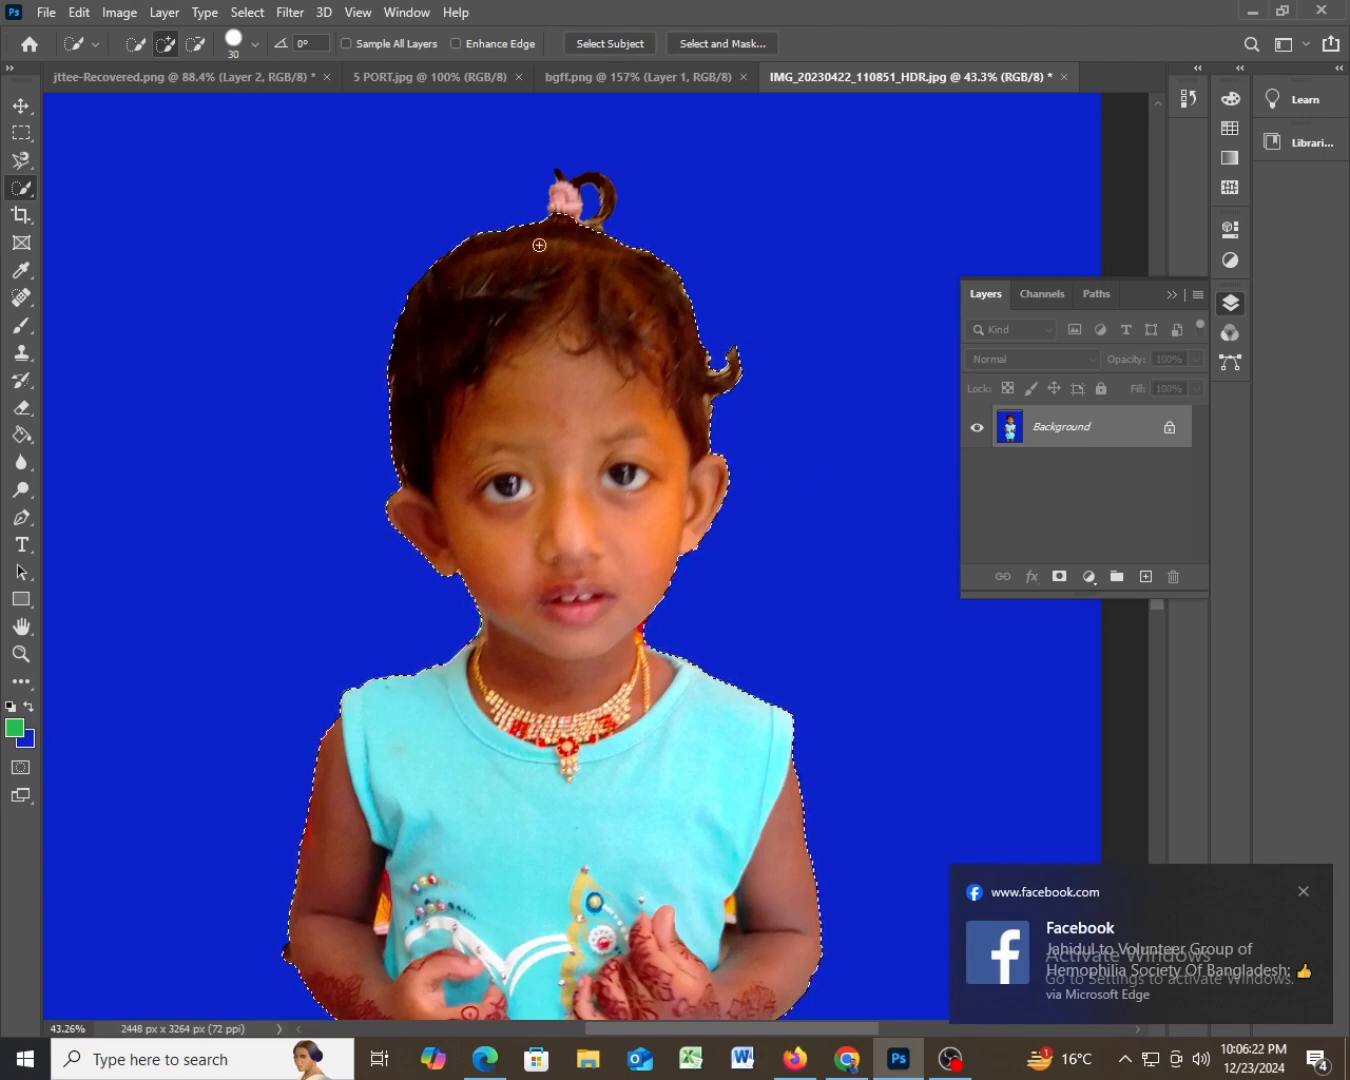
- Invert the selection around the child and deselect everything
{"action": "scroll", "coordinate": [695, 578], "scroll_direction": "down", "scroll_amount": 3}
{"action": "scroll", "coordinate": [695, 578], "scroll_direction": "down", "scroll_amount": 3}
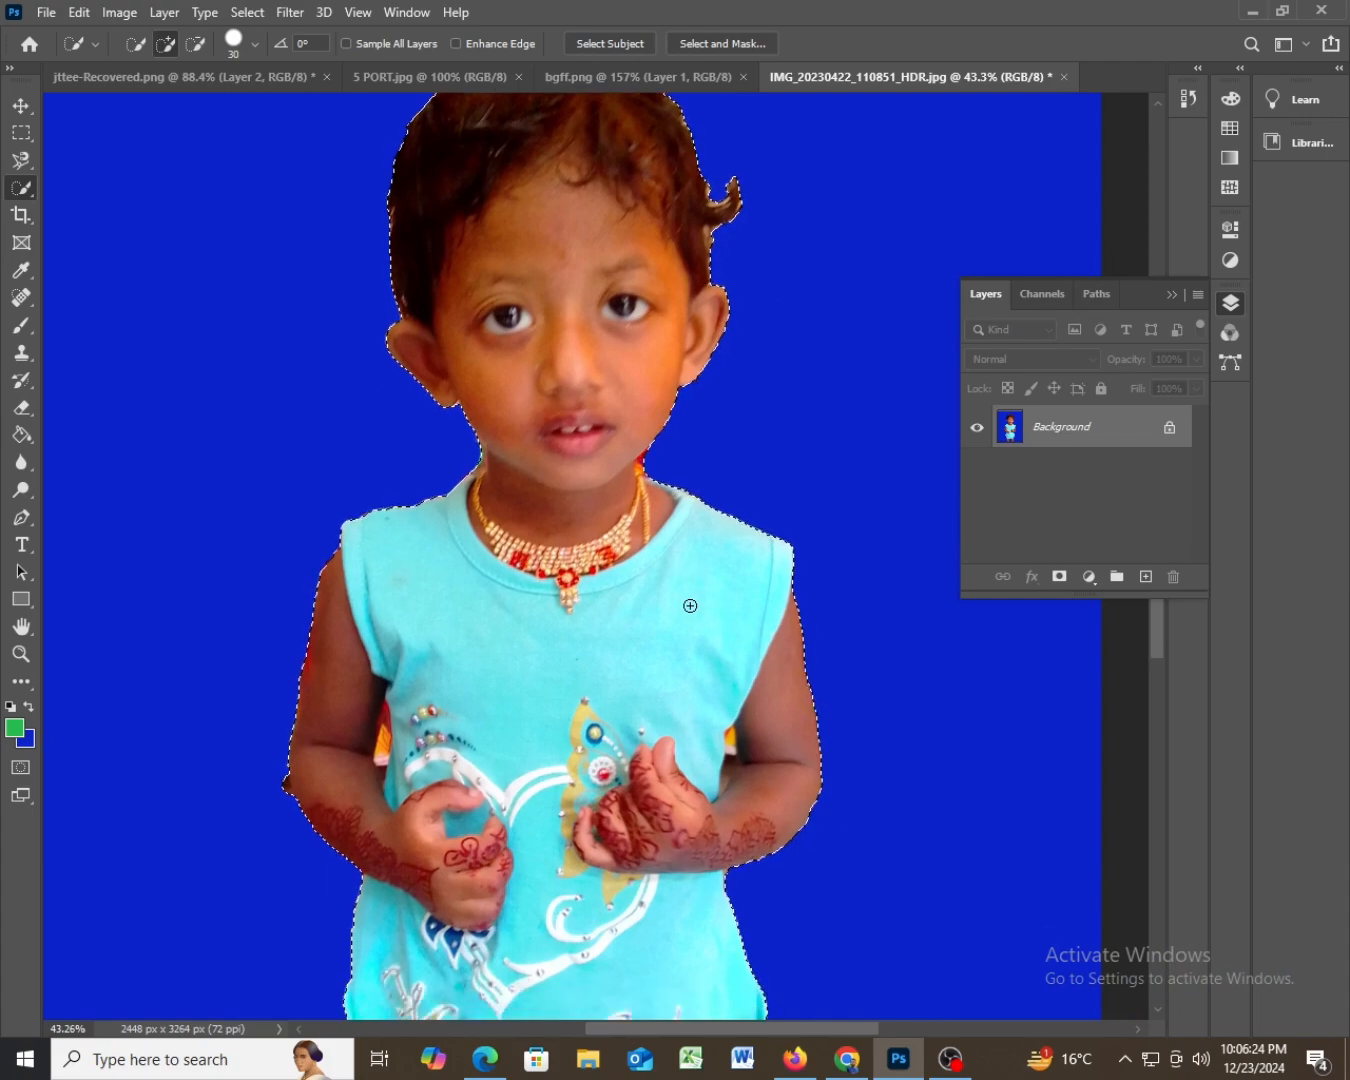
{"action": "left_click", "coordinate": [246, 12]}
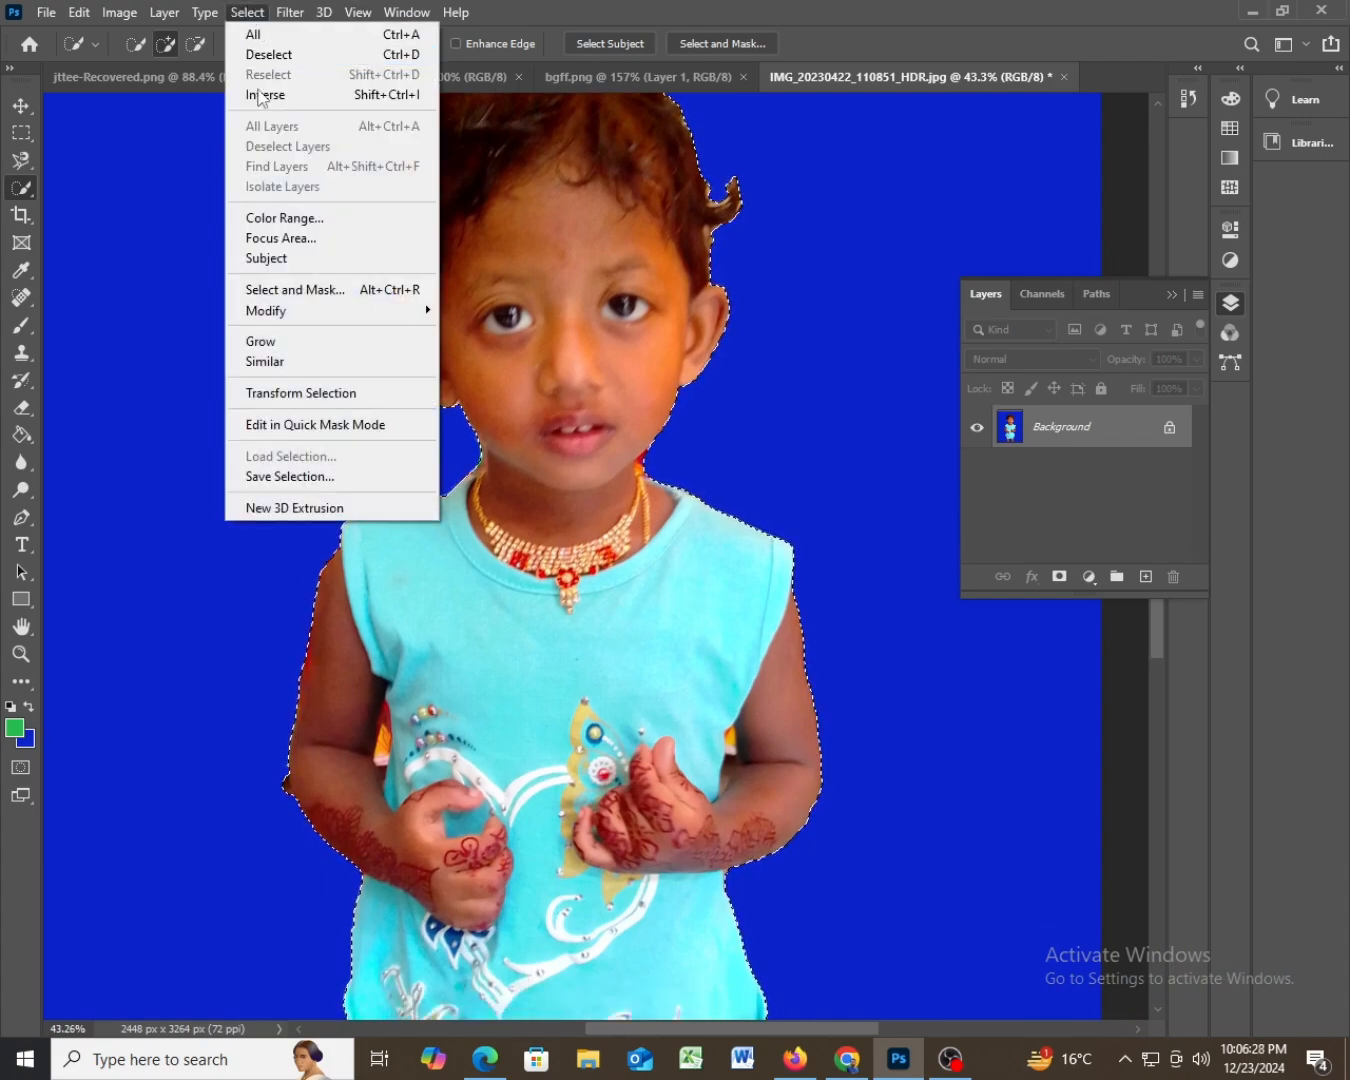
{"action": "left_click", "coordinate": [265, 94]}
{"action": "left_click", "coordinate": [247, 14]}
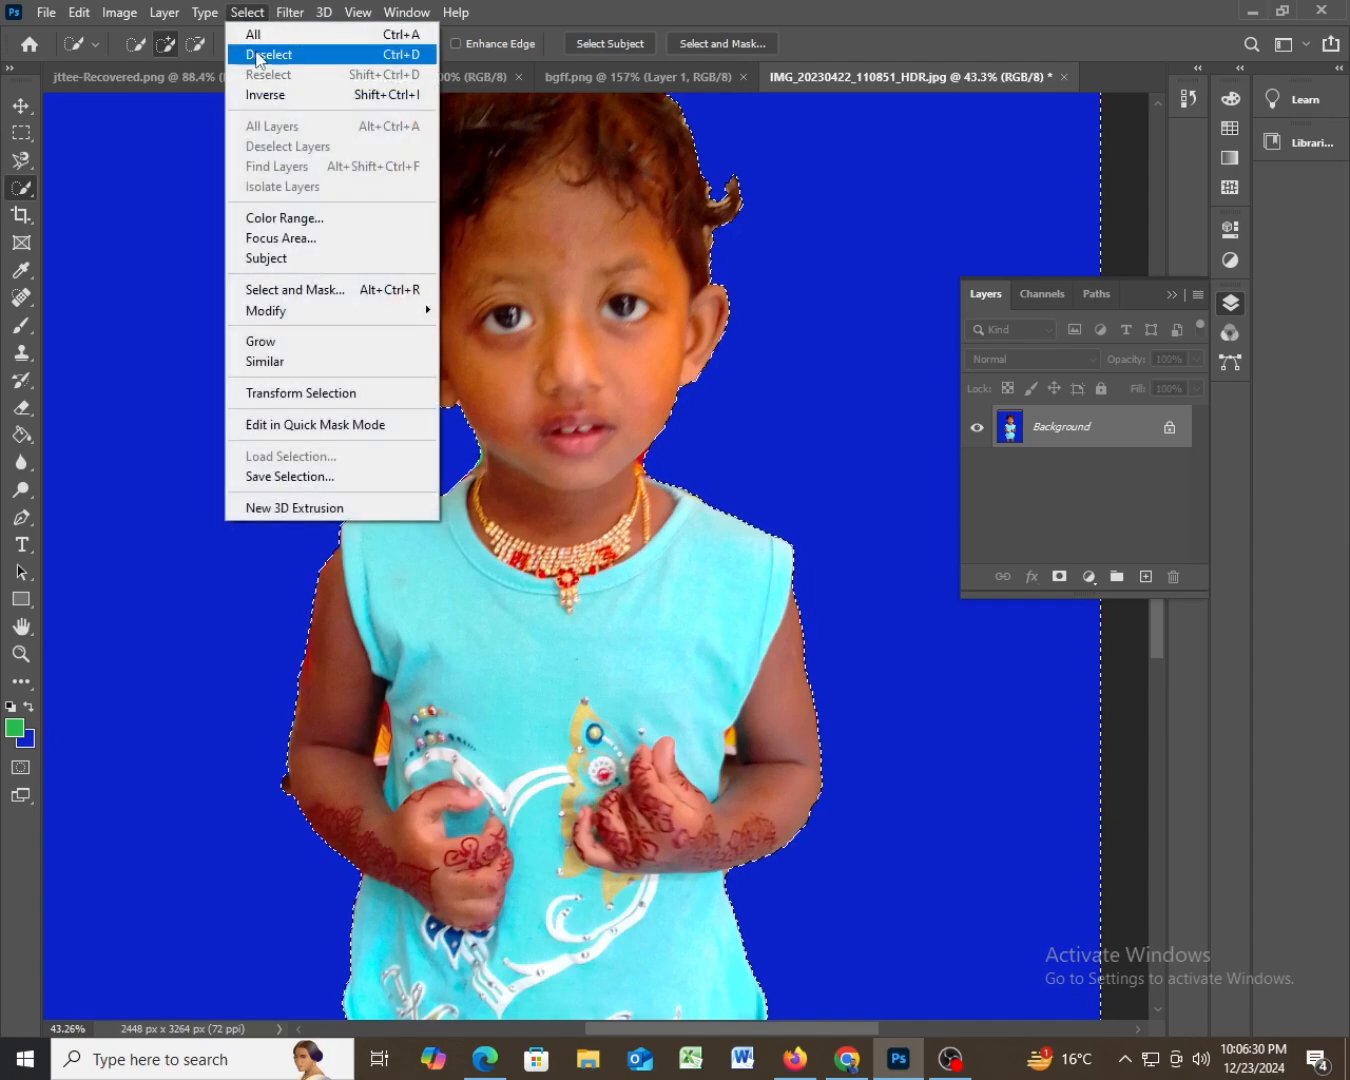
{"action": "left_click", "coordinate": [257, 54]}
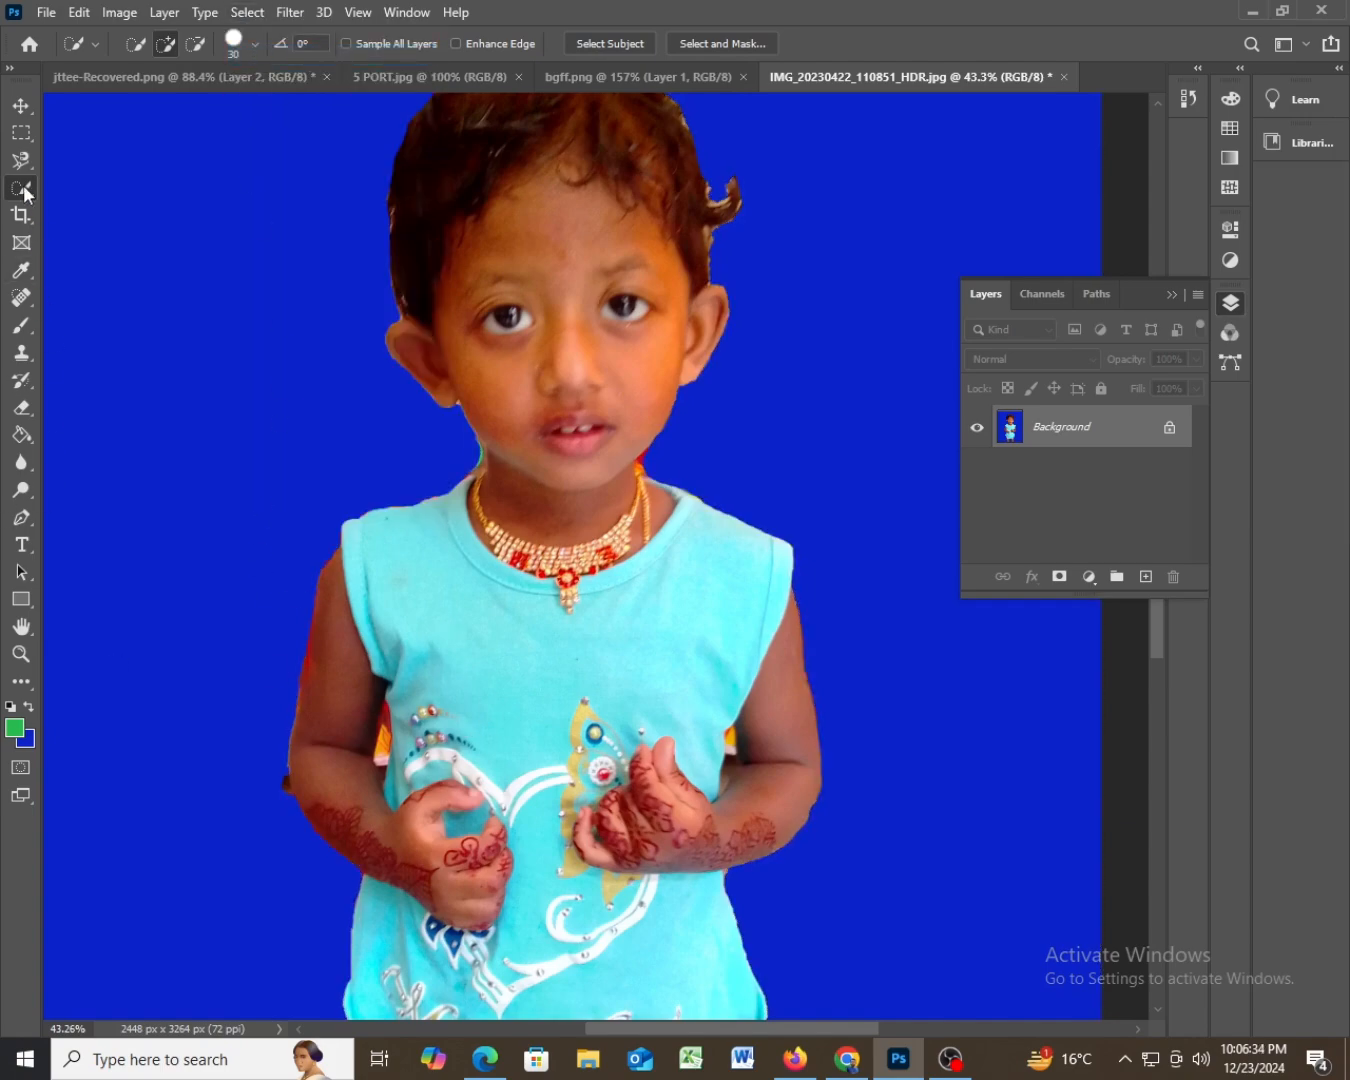
- Select the blue background on both sides of the child and above the head with the Quick Selection tool
{"action": "mouse_move", "coordinate": [266, 697]}
{"action": "left_mouse_down"}
{"action": "mouse_move", "coordinate": [254, 898]}
{"action": "mouse_move", "coordinate": [133, 942]}
{"action": "mouse_move", "coordinate": [184, 567]}
{"action": "mouse_move", "coordinate": [281, 246]}
{"action": "left_mouse_up"}
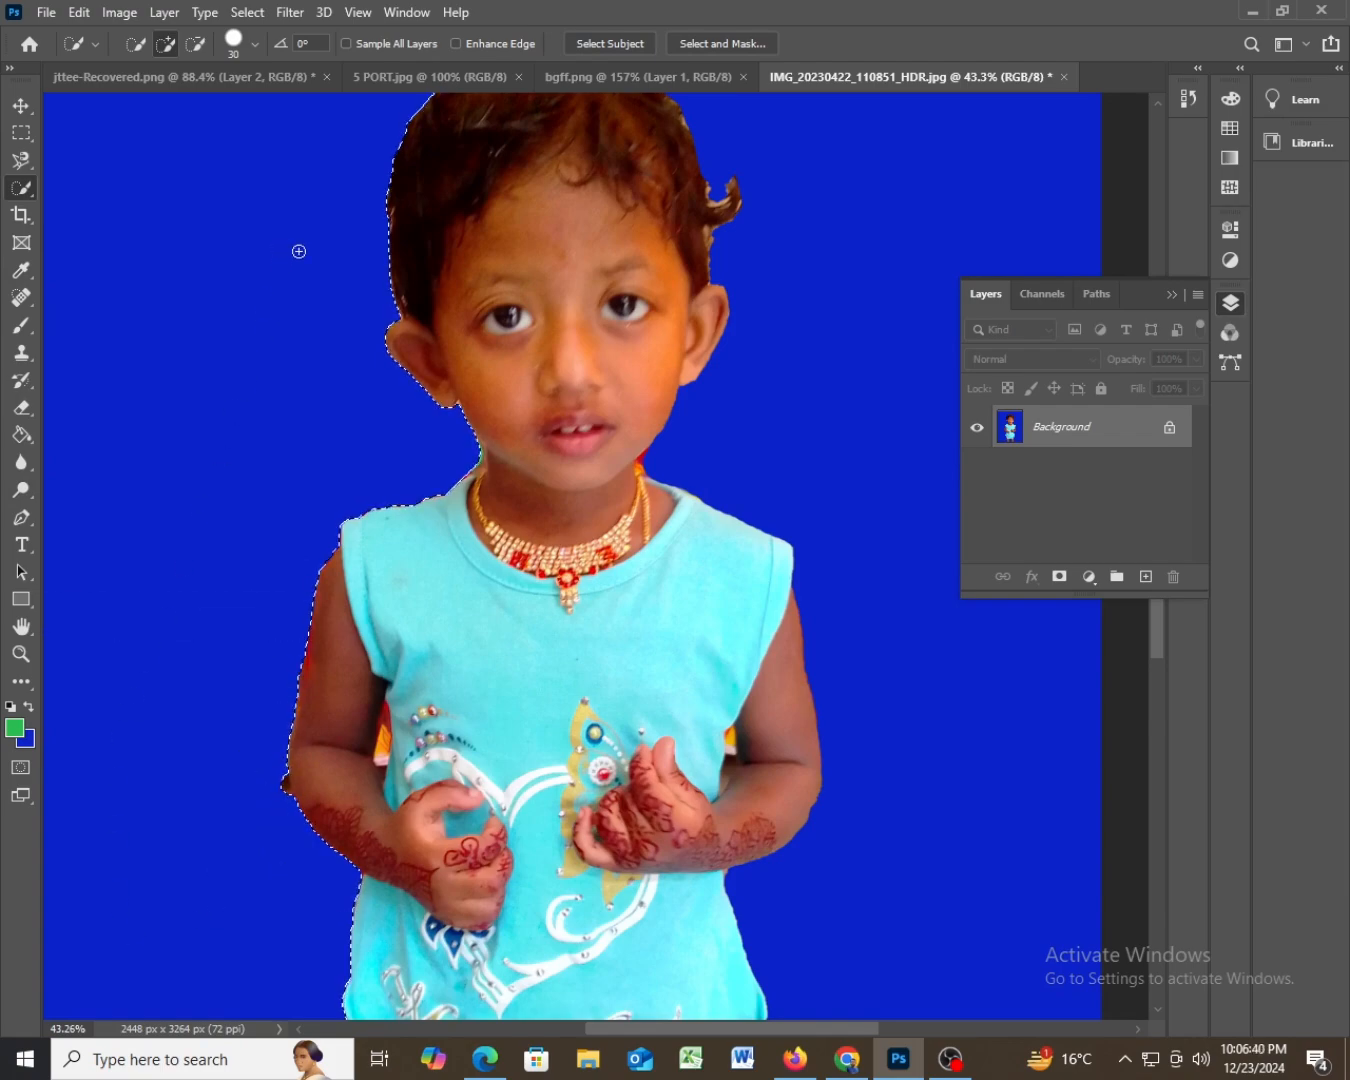
{"action": "scroll", "coordinate": [676, 420], "scroll_direction": "up", "scroll_amount": 5}
{"action": "mouse_move", "coordinate": [676, 419]}
{"action": "left_mouse_down"}
{"action": "mouse_move", "coordinate": [558, 190]}
{"action": "mouse_move", "coordinate": [768, 278]}
{"action": "mouse_move", "coordinate": [853, 485]}
{"action": "mouse_move", "coordinate": [920, 838]}
{"action": "left_mouse_up"}
{"action": "scroll", "coordinate": [939, 780], "scroll_direction": "down", "scroll_amount": 6}
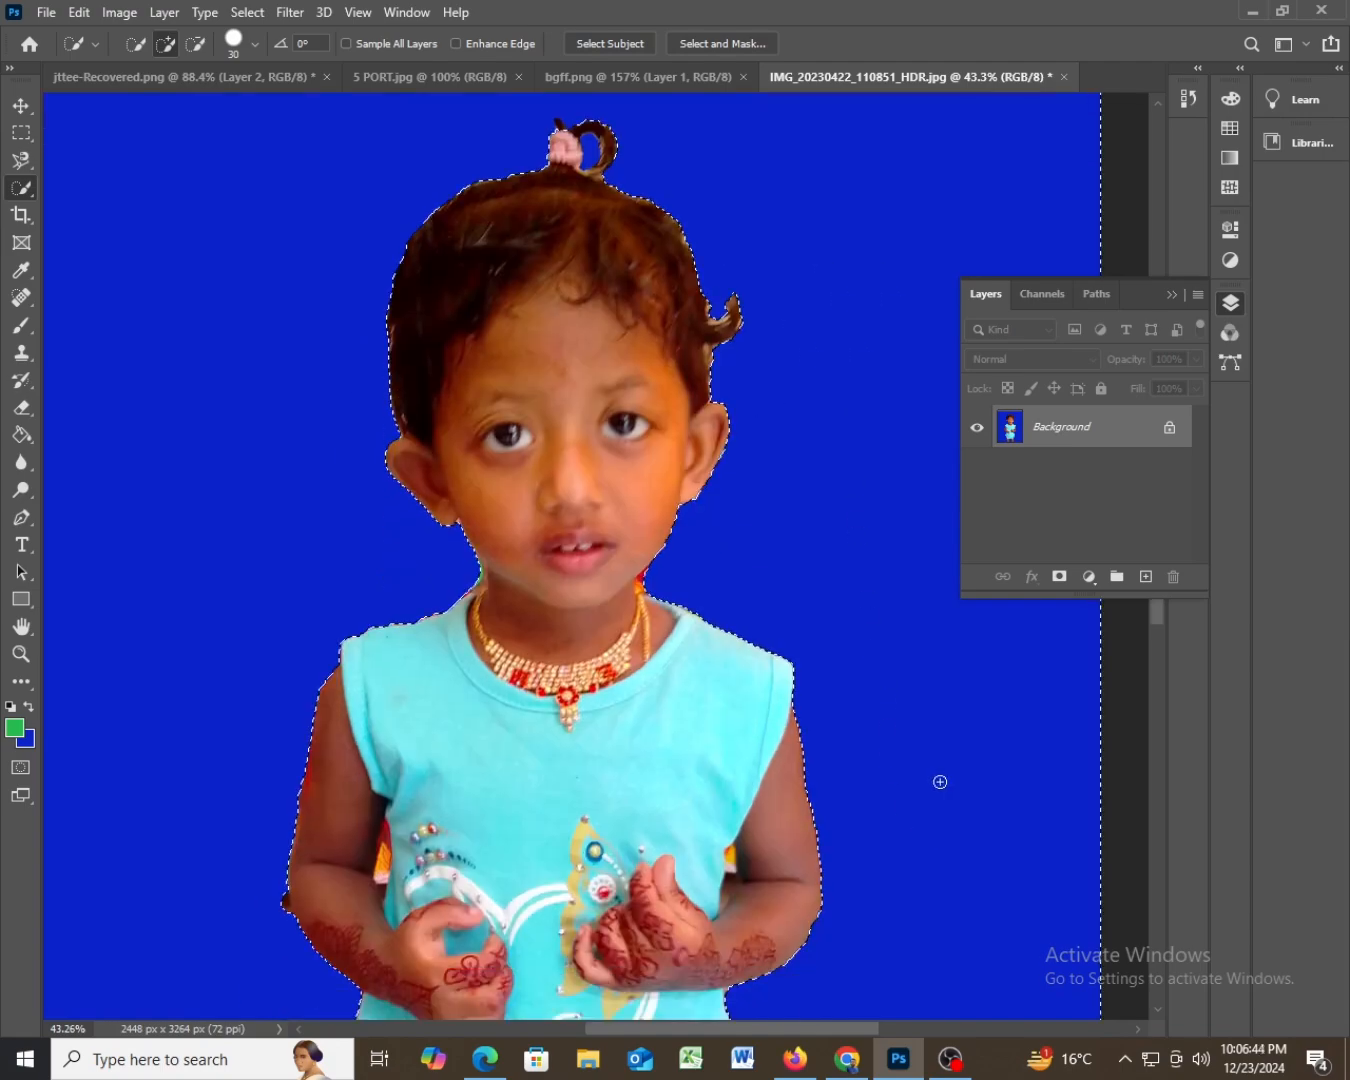
{"action": "scroll", "coordinate": [947, 783], "scroll_direction": "down", "scroll_amount": 6}
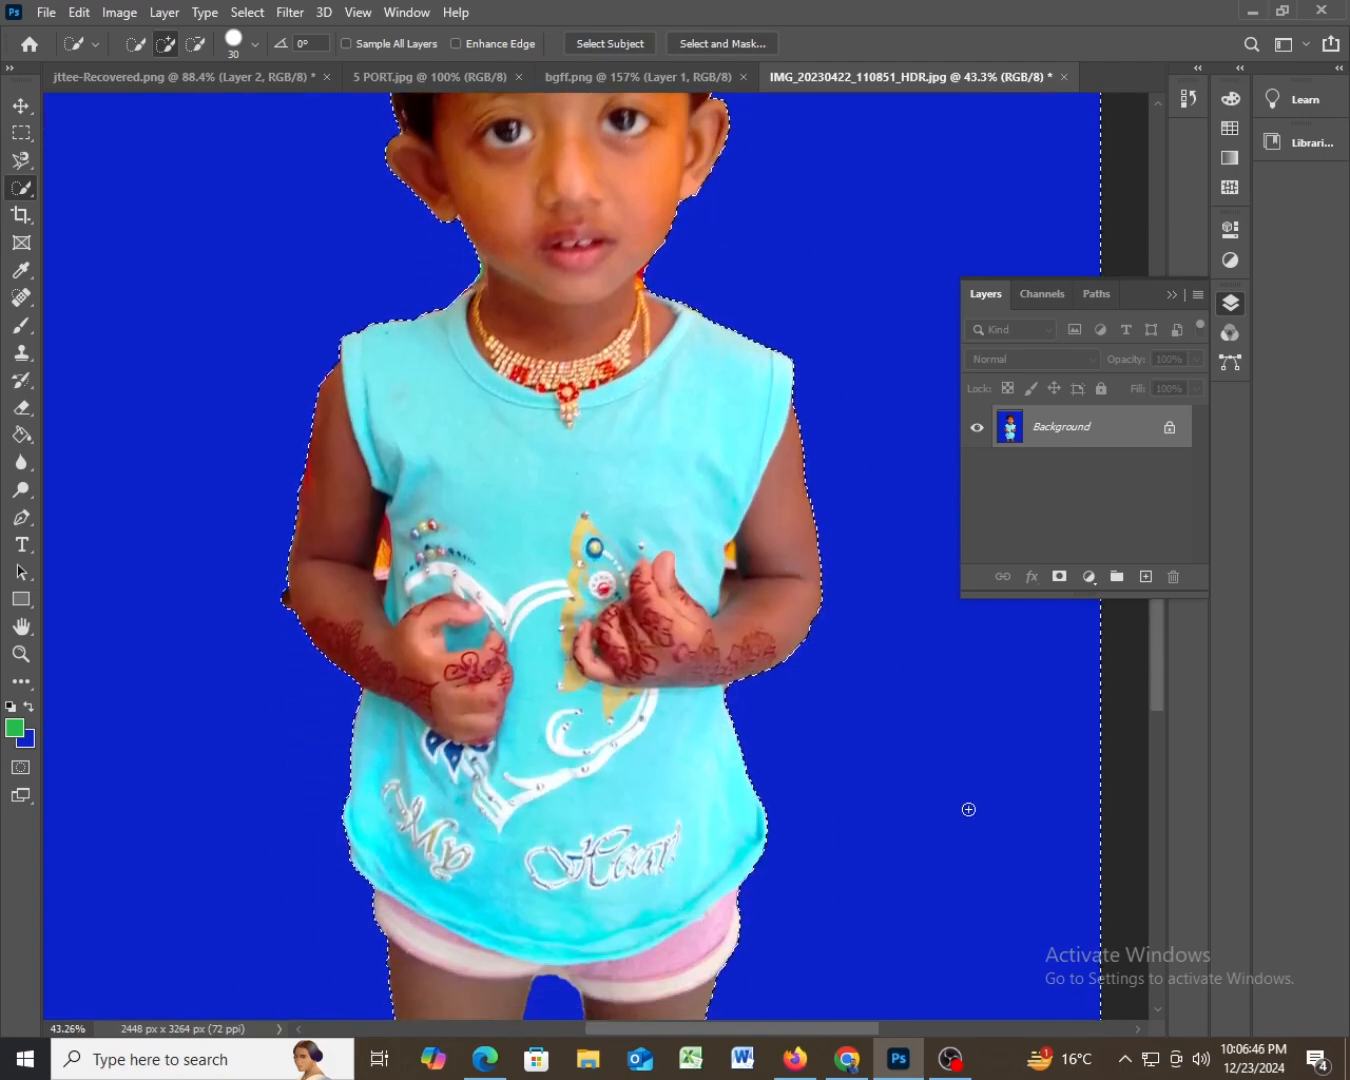
{"action": "scroll", "coordinate": [930, 839], "scroll_direction": "up", "scroll_amount": 9}
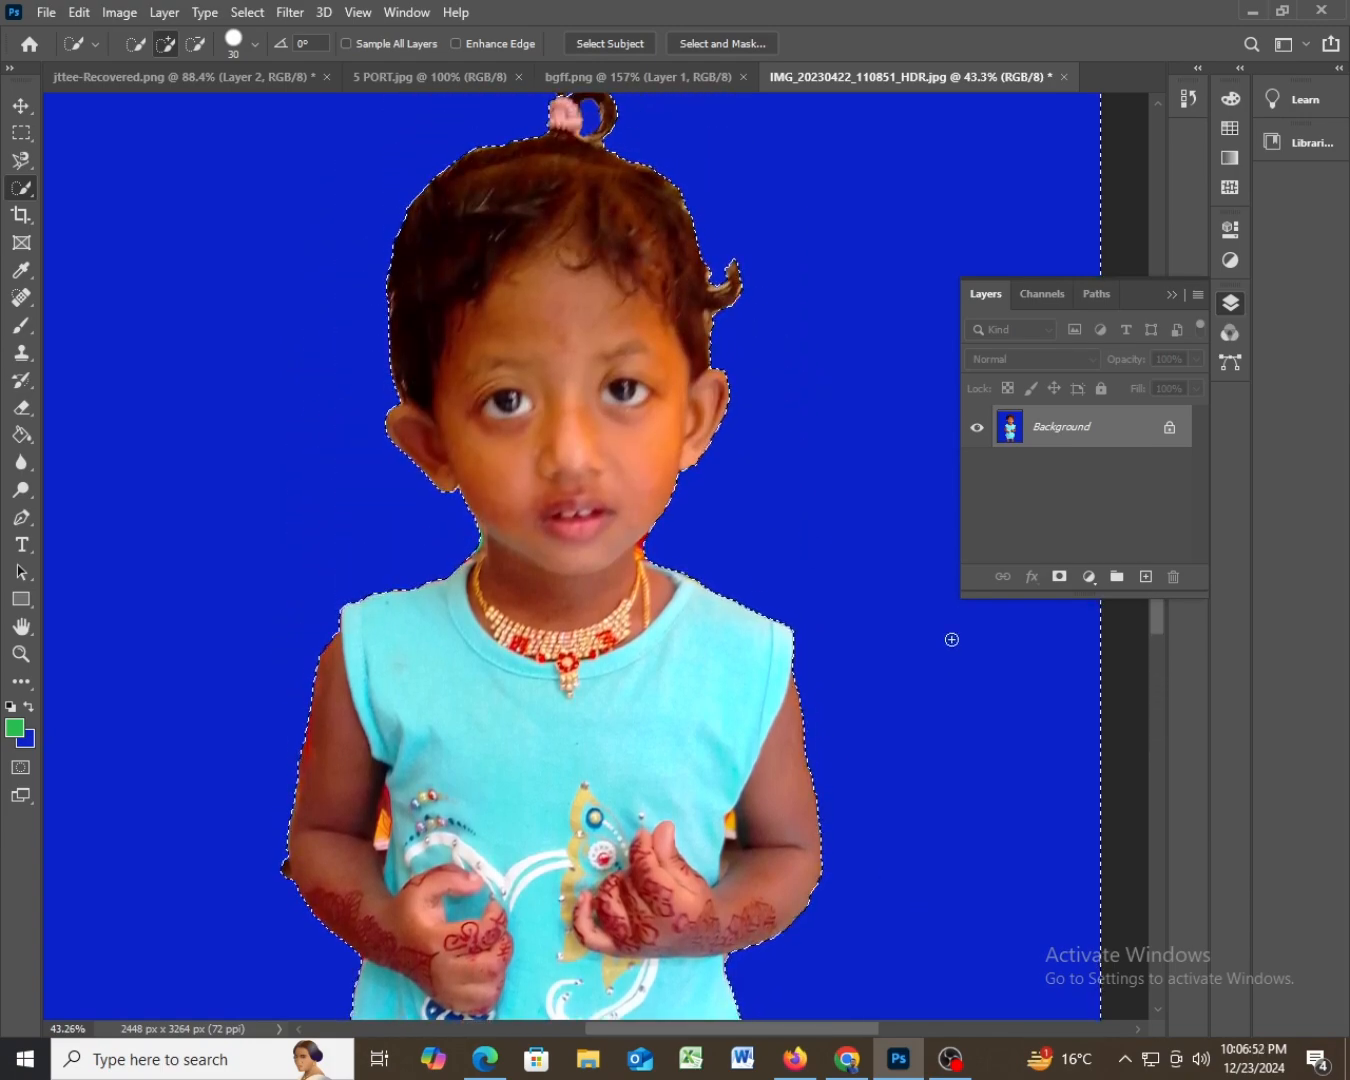
- Fill the selected background with green, and refill it with blue by swapping the foreground and background colours
{"action": "key", "text": "alt+BackSpace"}
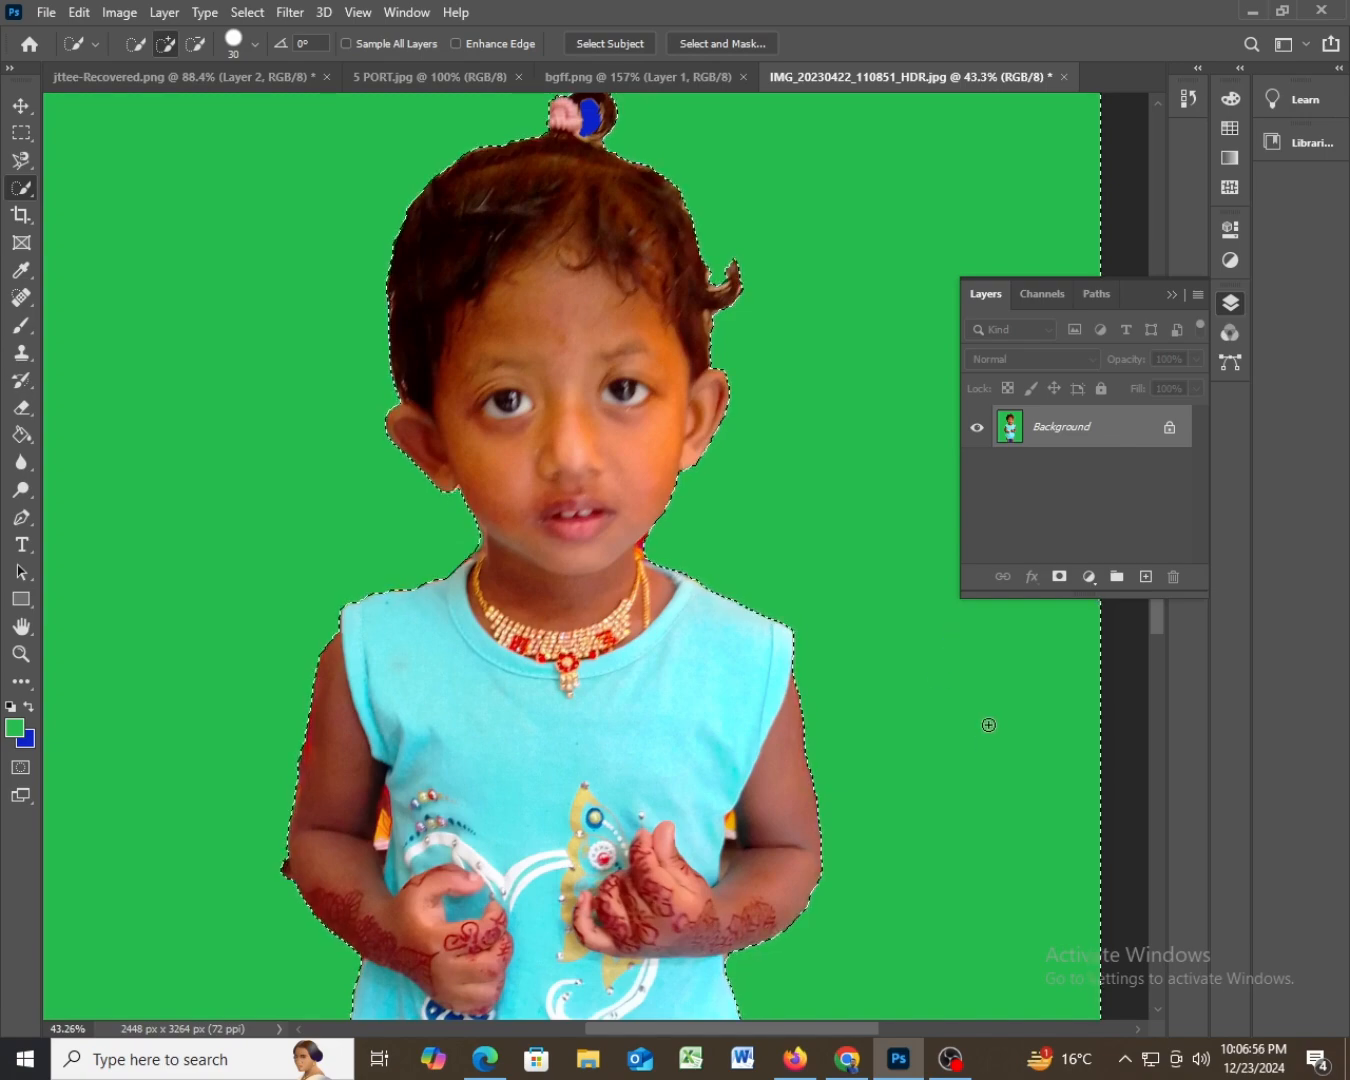
{"action": "scroll", "coordinate": [934, 718], "scroll_direction": "down", "scroll_amount": 3}
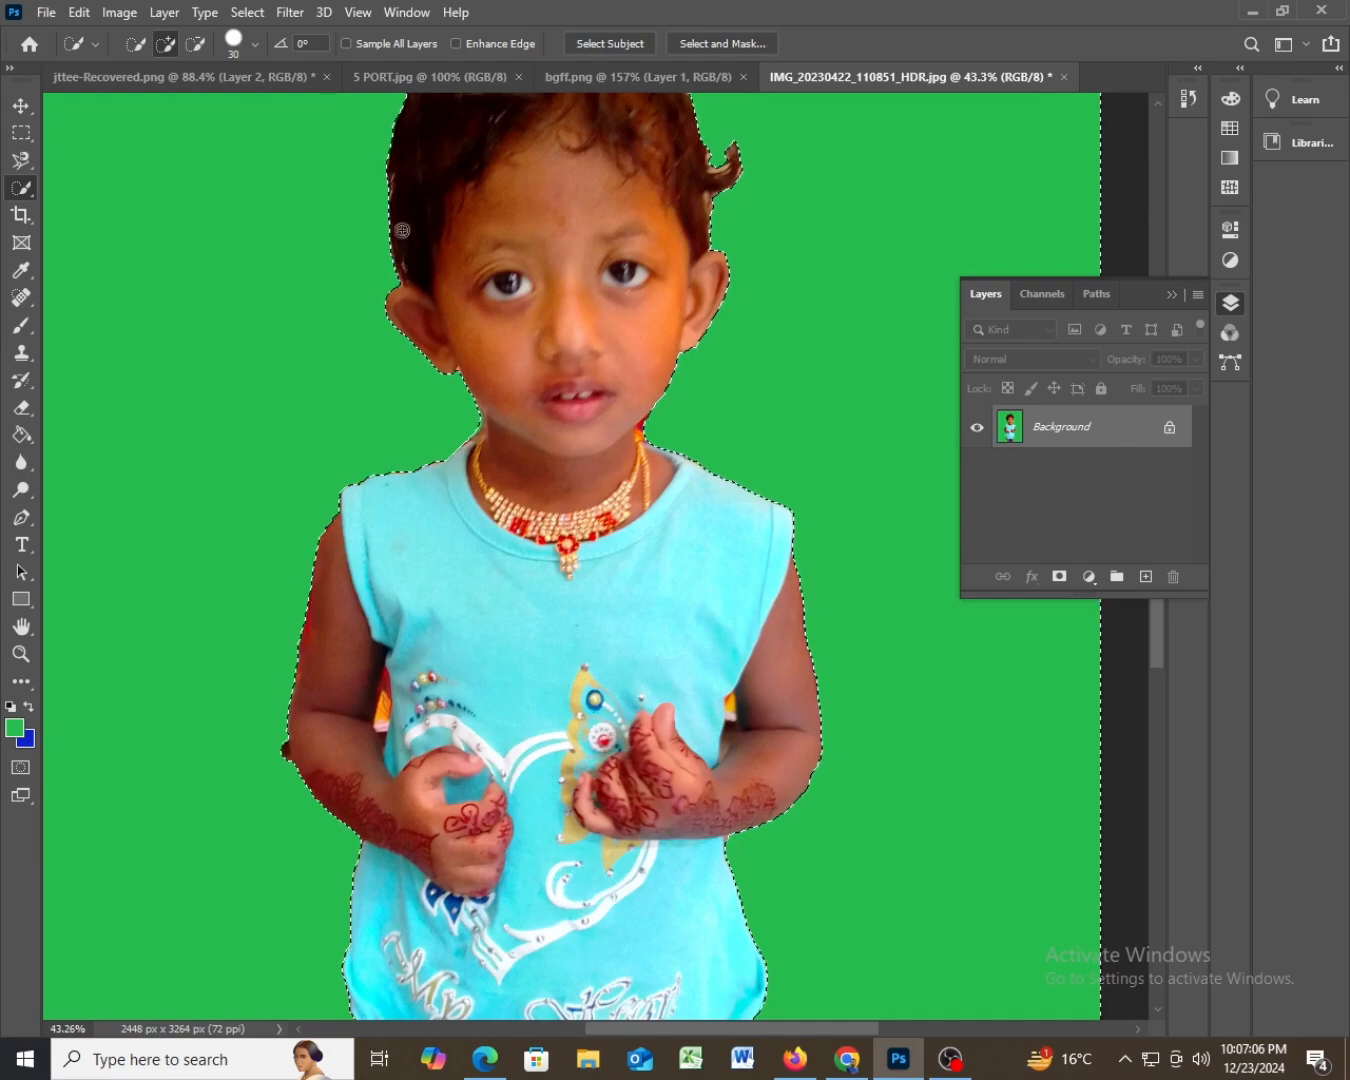
{"action": "left_click", "coordinate": [30, 712]}
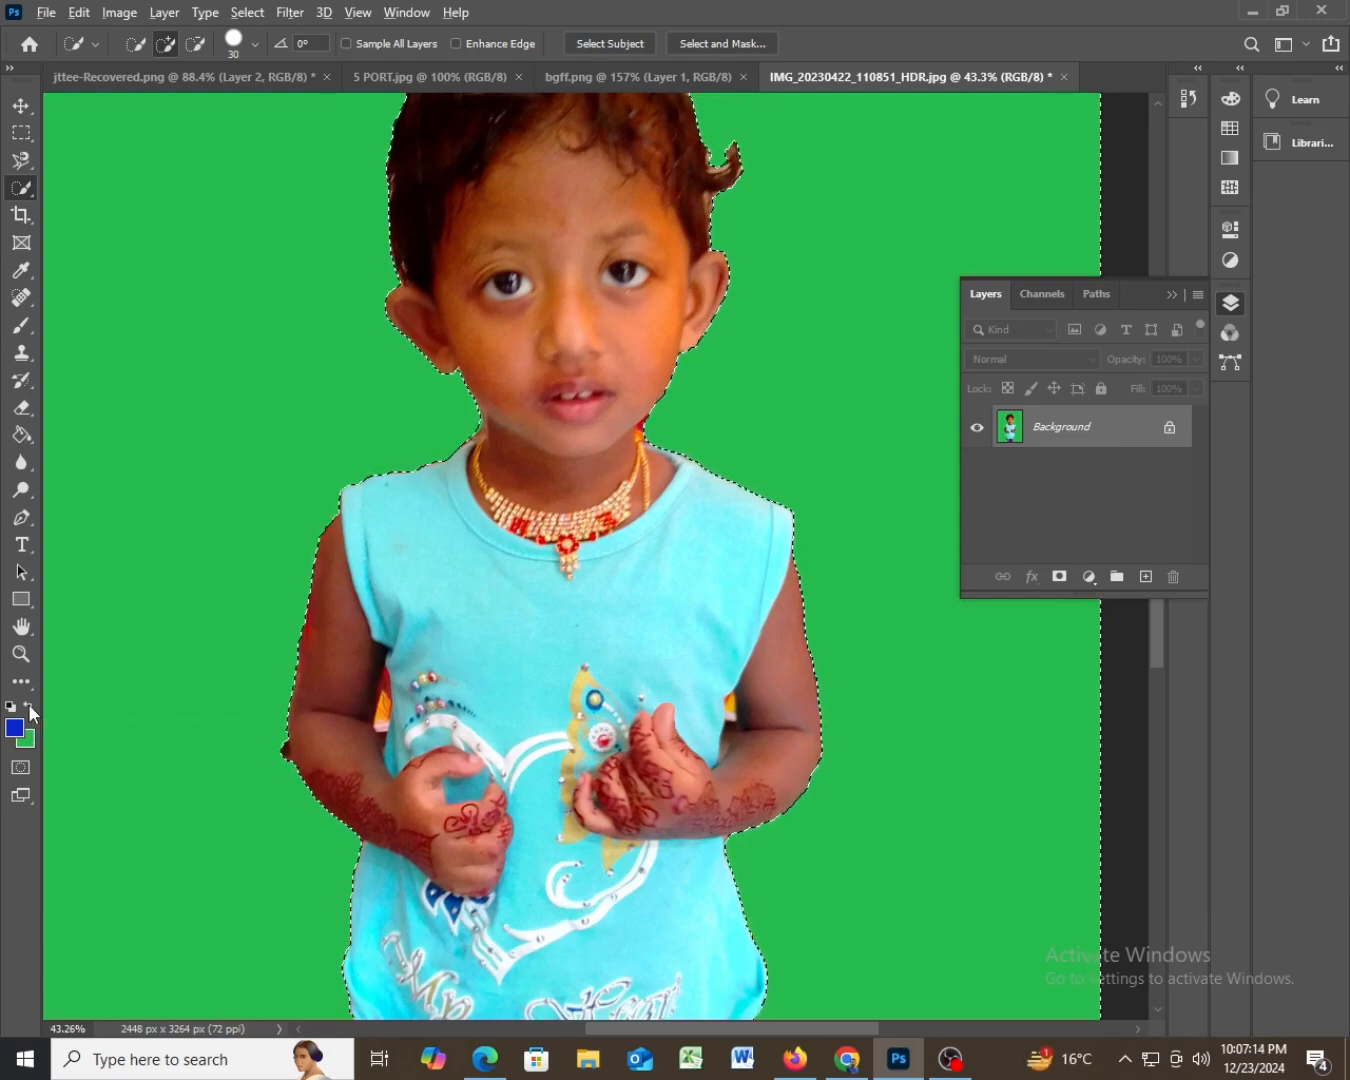
{"action": "key", "text": "alt+BackSpace"}
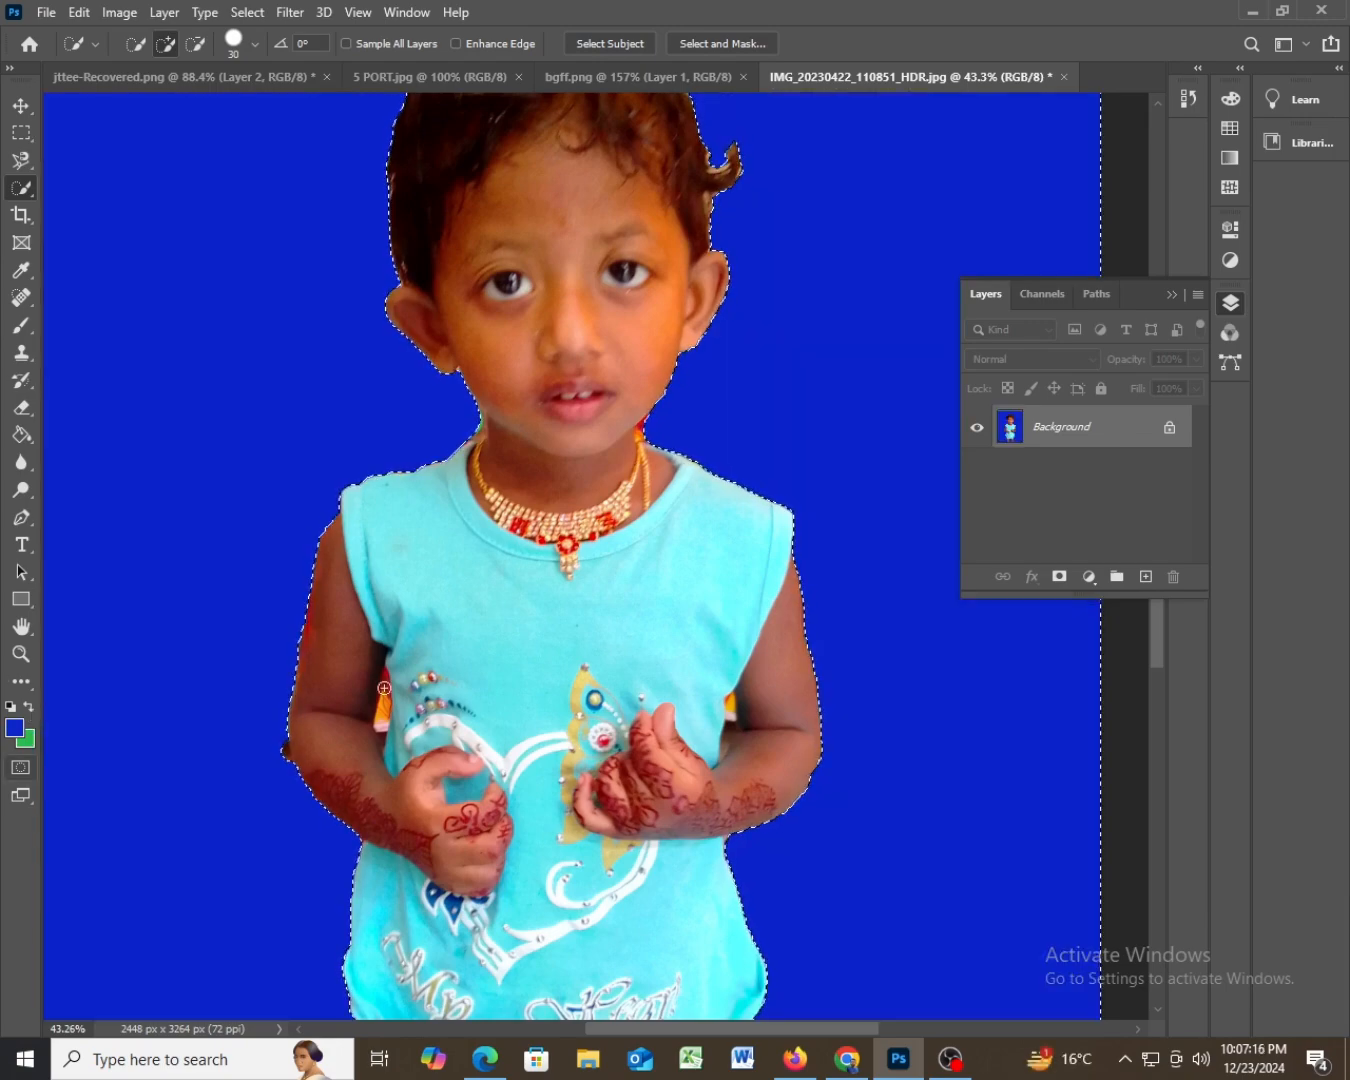
{"action": "scroll", "coordinate": [931, 807], "scroll_direction": "up", "scroll_amount": 5}
{"action": "scroll", "coordinate": [905, 800], "scroll_direction": "up", "scroll_amount": 2}
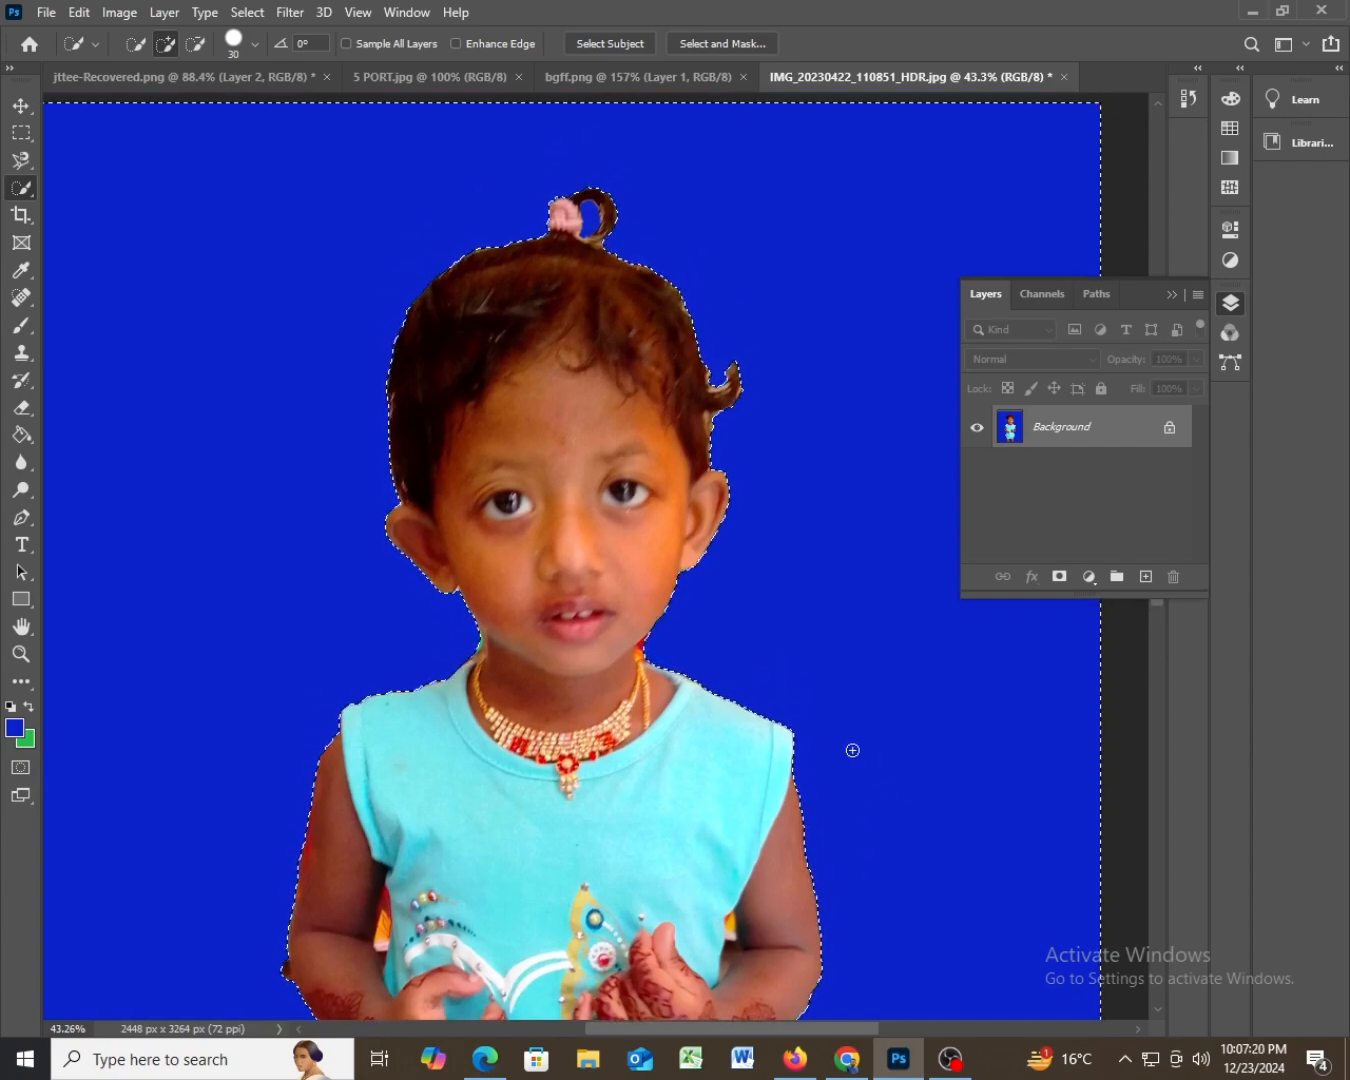
- Show the selection tools grouped with the Quick Selection tool
{"action": "right_click", "coordinate": [19, 191]}
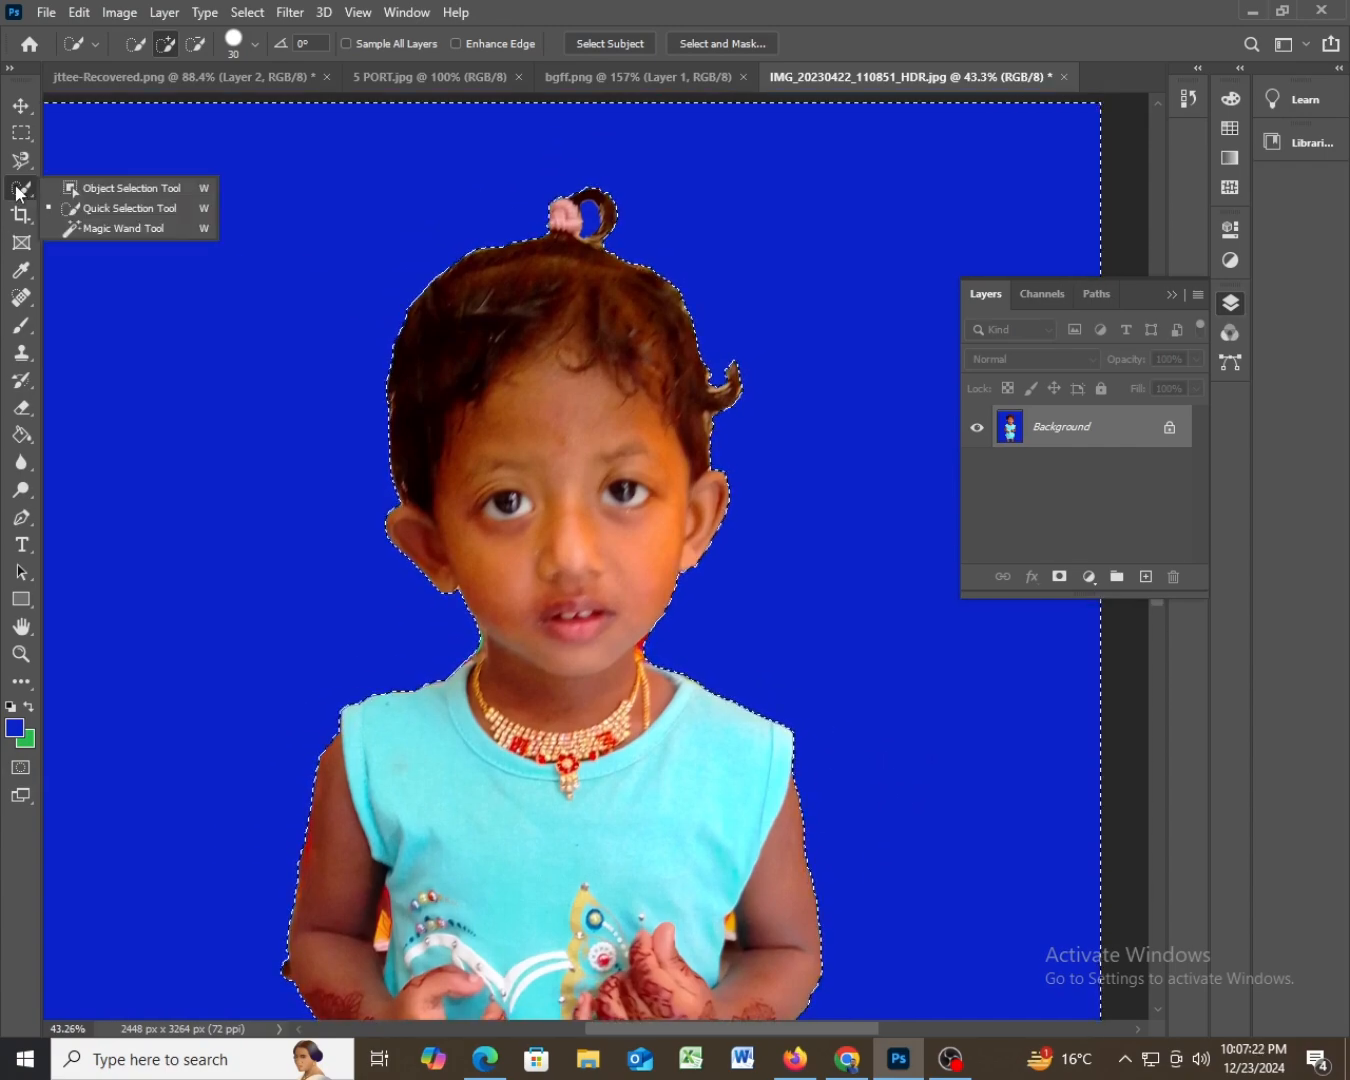